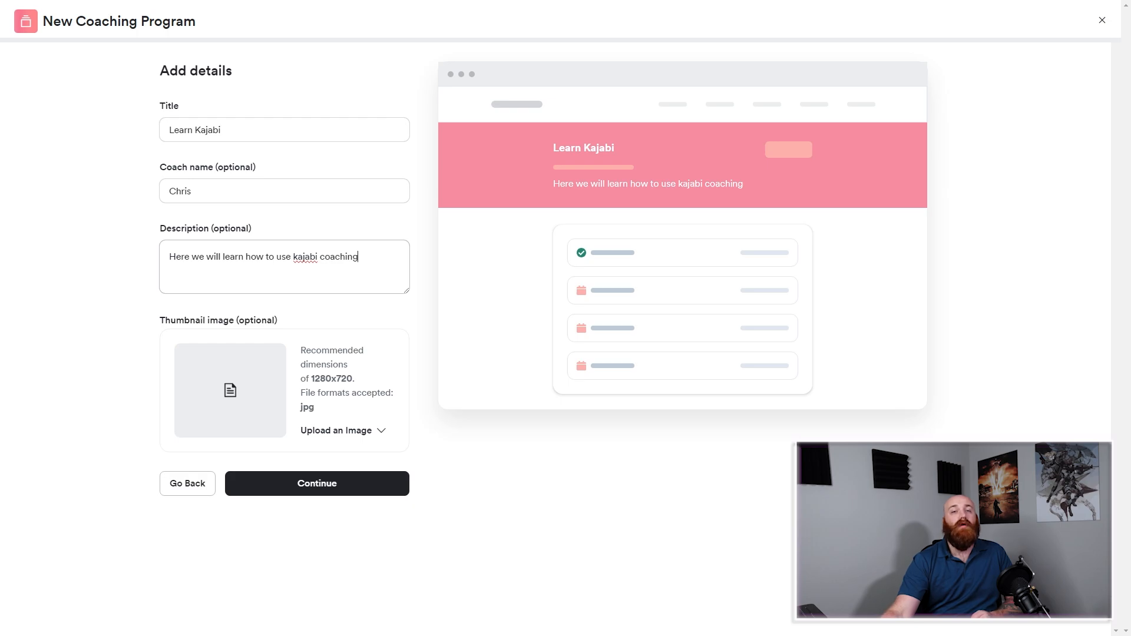
# End the coaching program's description with a period and submit the program details
pyautogui.write('.')
pyautogui.click(317, 483)
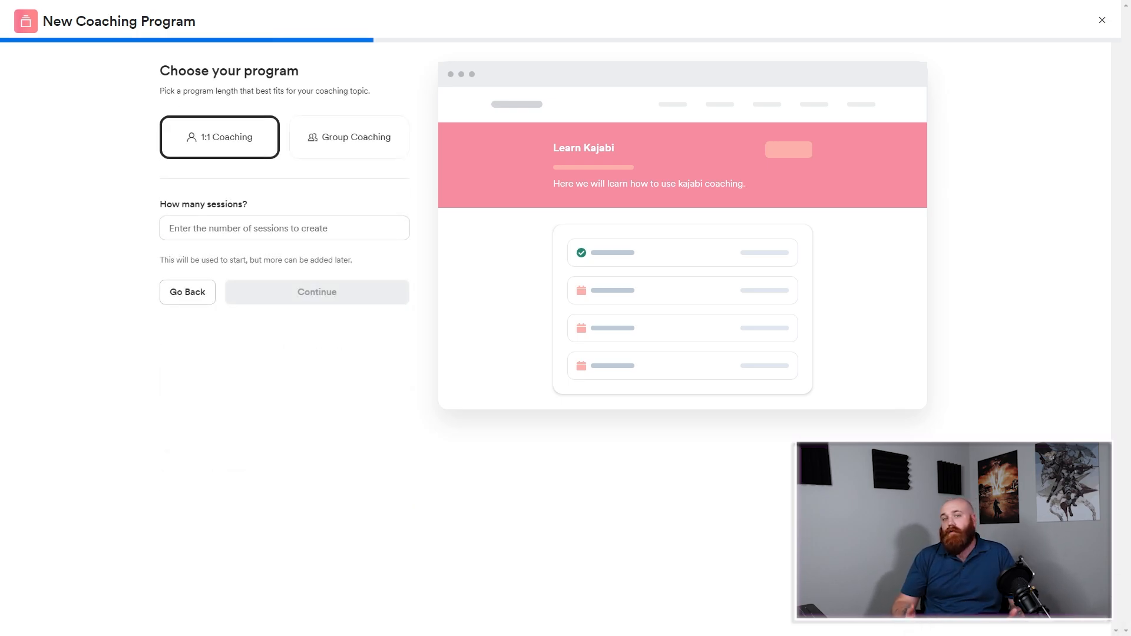
# Try the 1:1 Coaching program type with 5 sessions
pyautogui.click(220, 137)
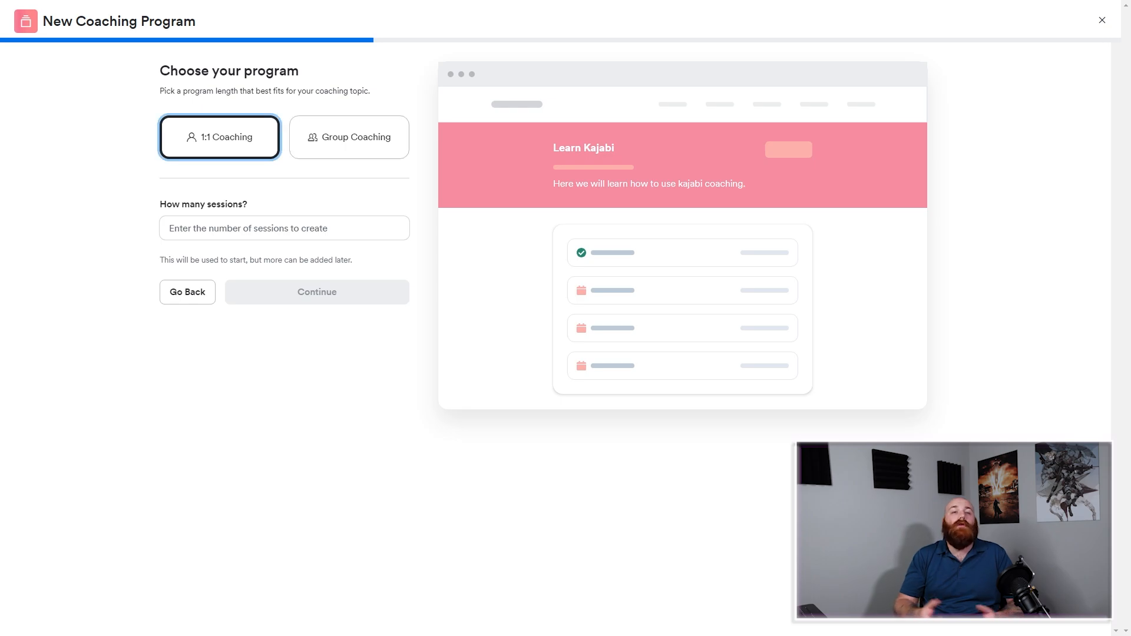
pyautogui.click(350, 138)
pyautogui.click(220, 137)
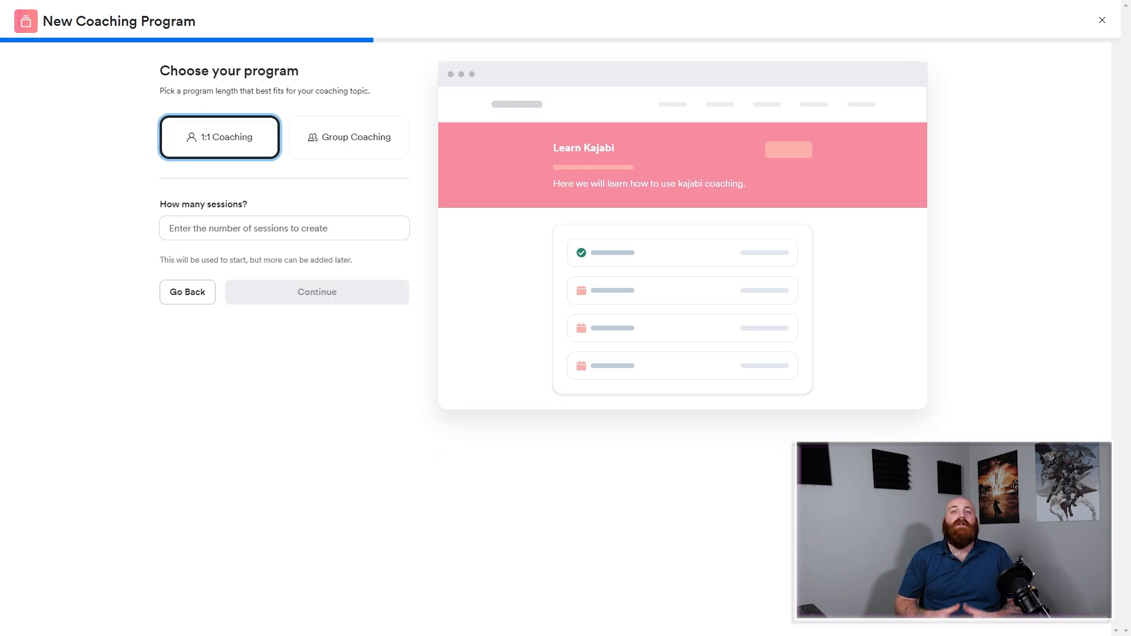
pyautogui.click(285, 228)
pyautogui.write('5')
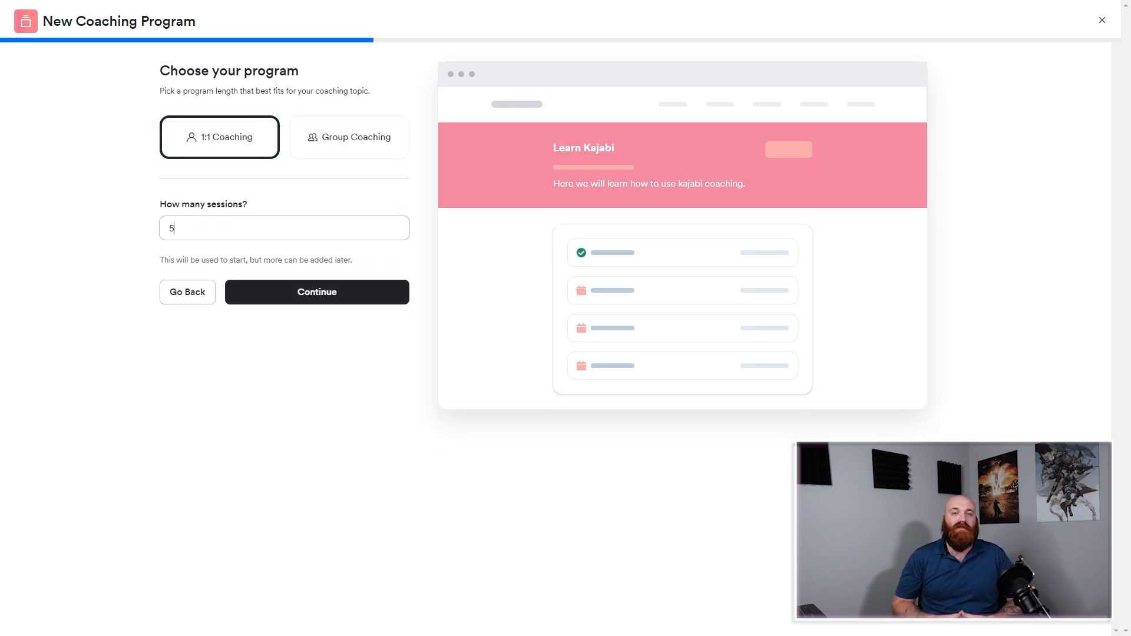
# Set the program up as Group Coaching with the group name Kajabi 1st Group and 20 sessions, and submit it
pyautogui.click(349, 137)
pyautogui.click(284, 228)
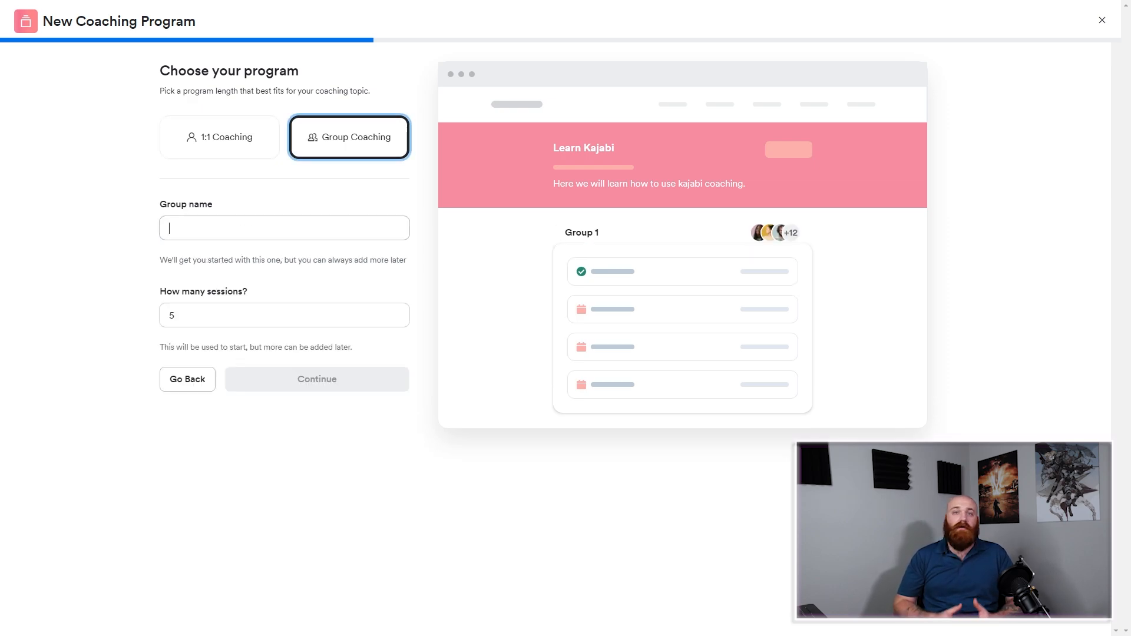
pyautogui.write('Kajabi 1st Group')
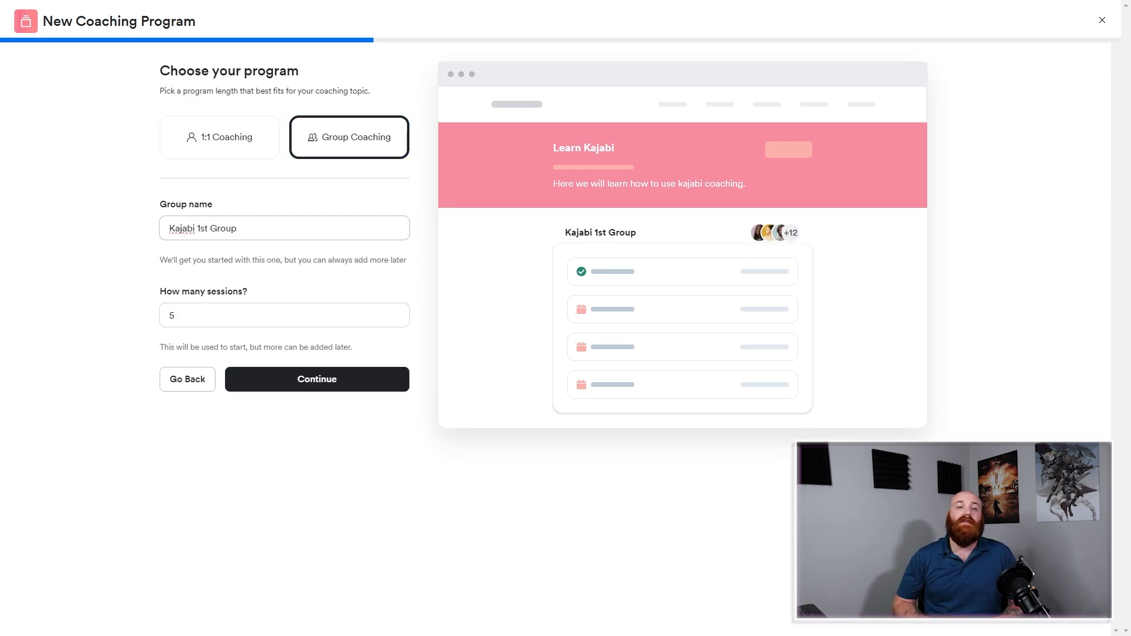
pyautogui.press('Tab')
pyautogui.write('20')
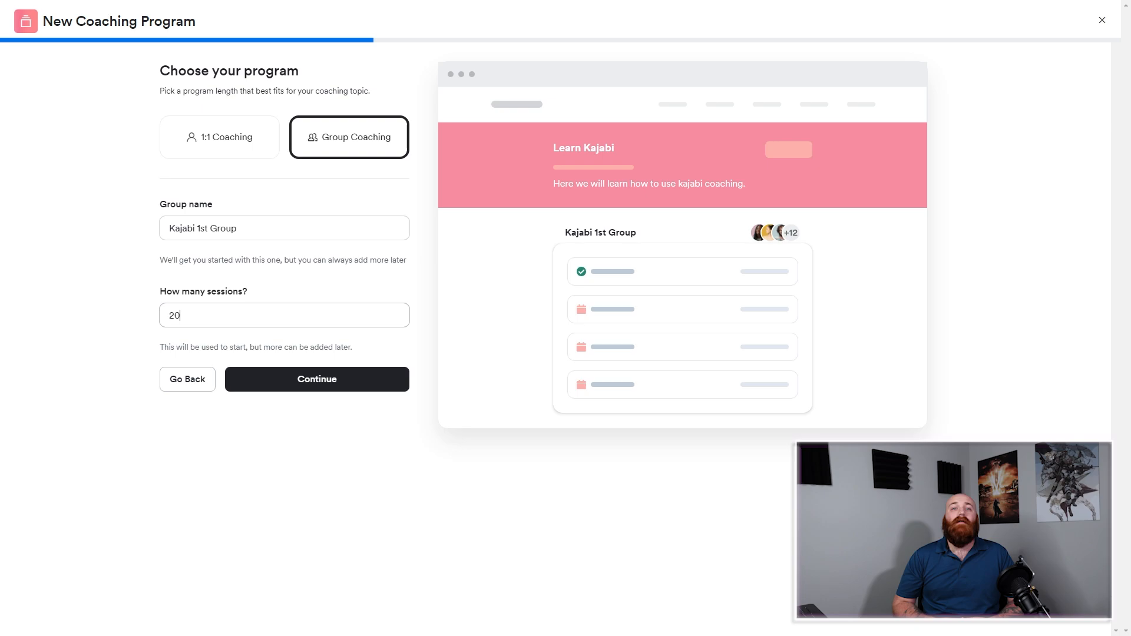
pyautogui.press('Return')
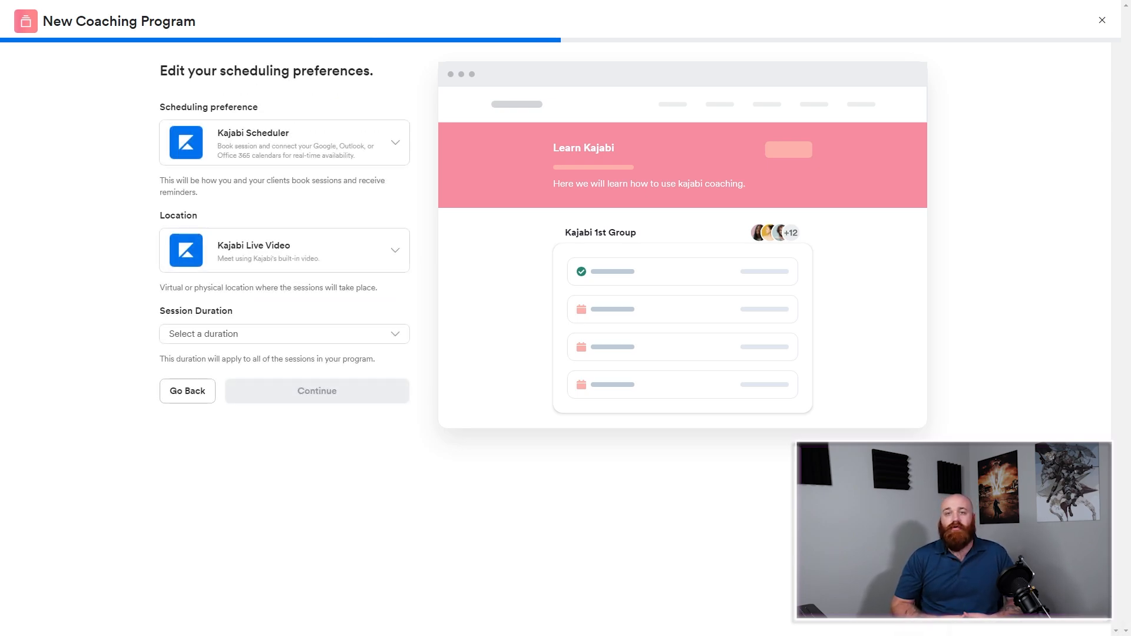
# Choose Kajabi Scheduler as the scheduling preference and Kajabi Live Video as the session location
pyautogui.click(284, 142)
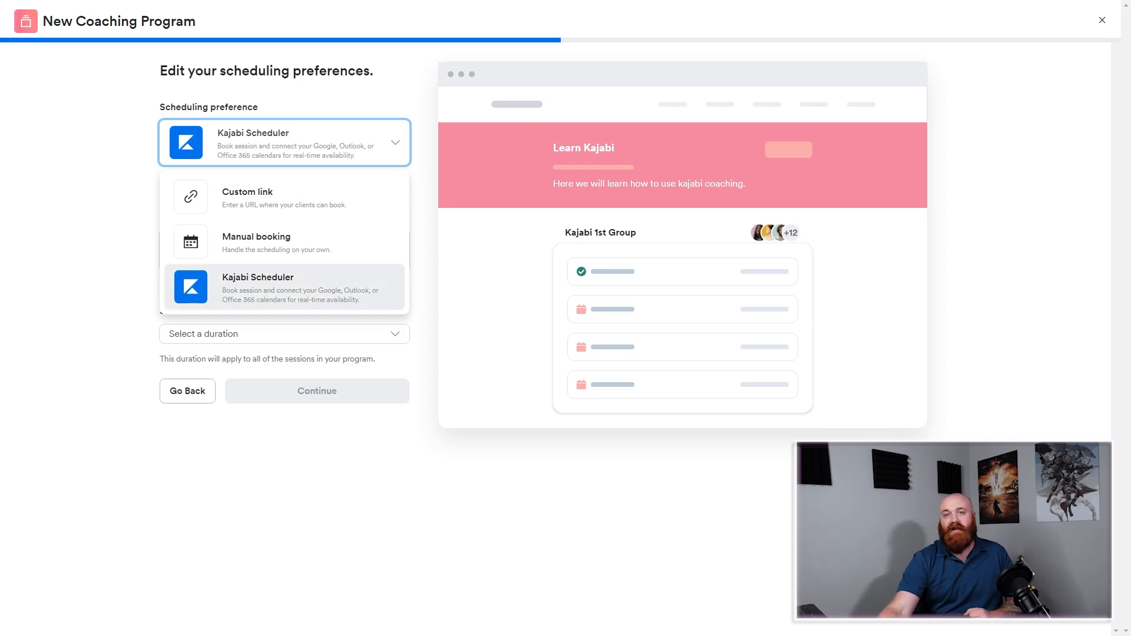
pyautogui.click(284, 286)
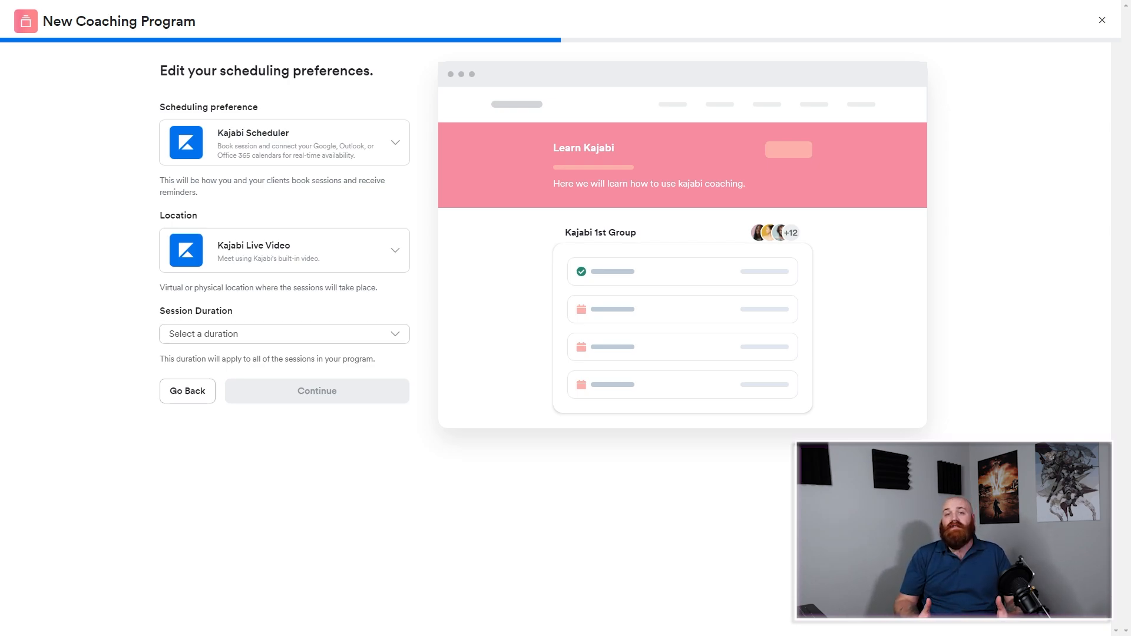
pyautogui.click(284, 250)
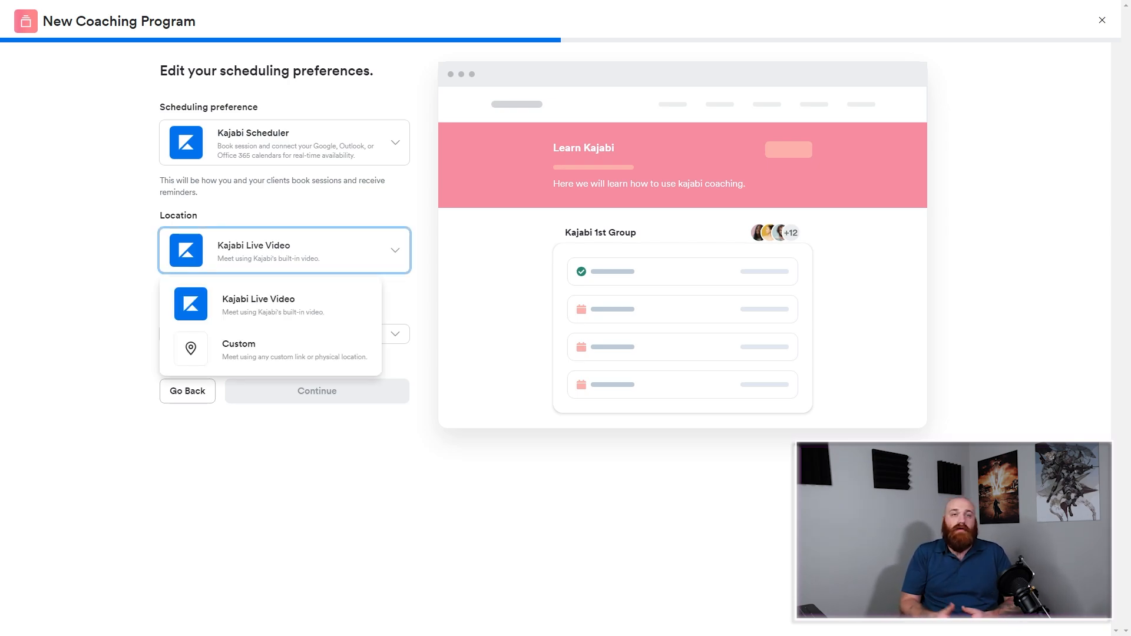
pyautogui.click(284, 304)
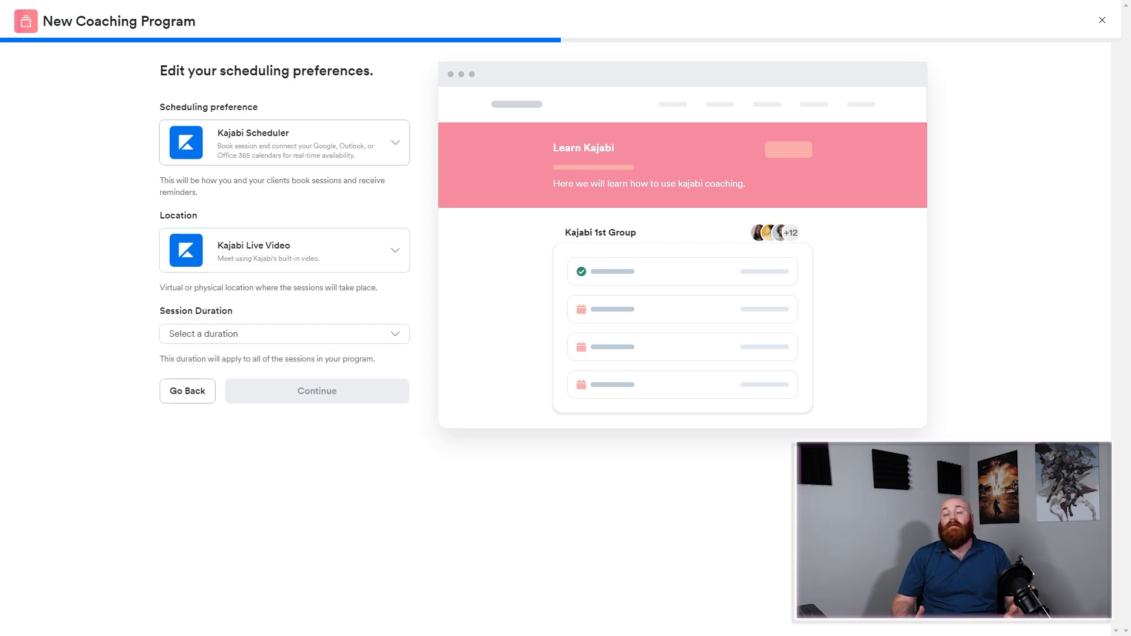
# Try the Manual booking and Custom link scheduling preferences, and return to Kajabi Scheduler
pyautogui.click(284, 143)
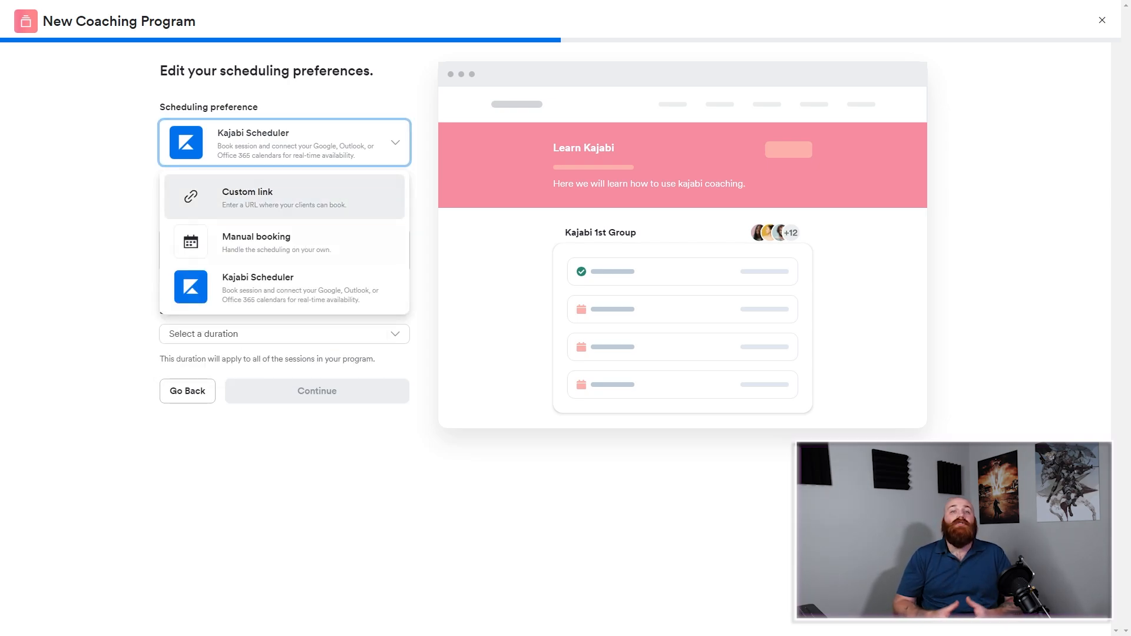
pyautogui.click(277, 242)
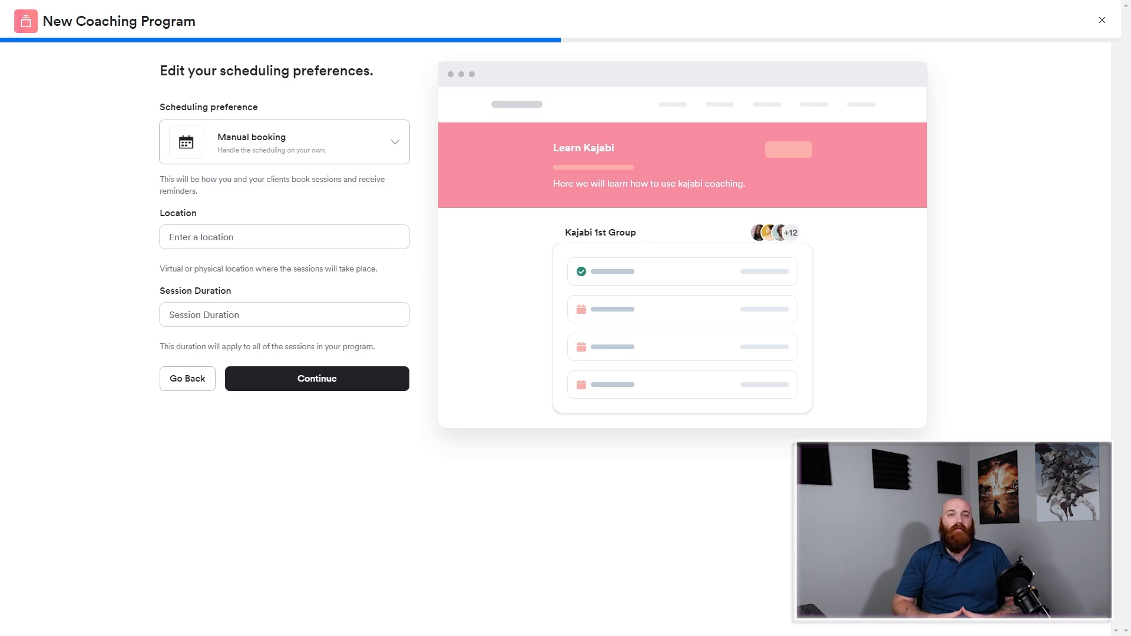
pyautogui.click(285, 142)
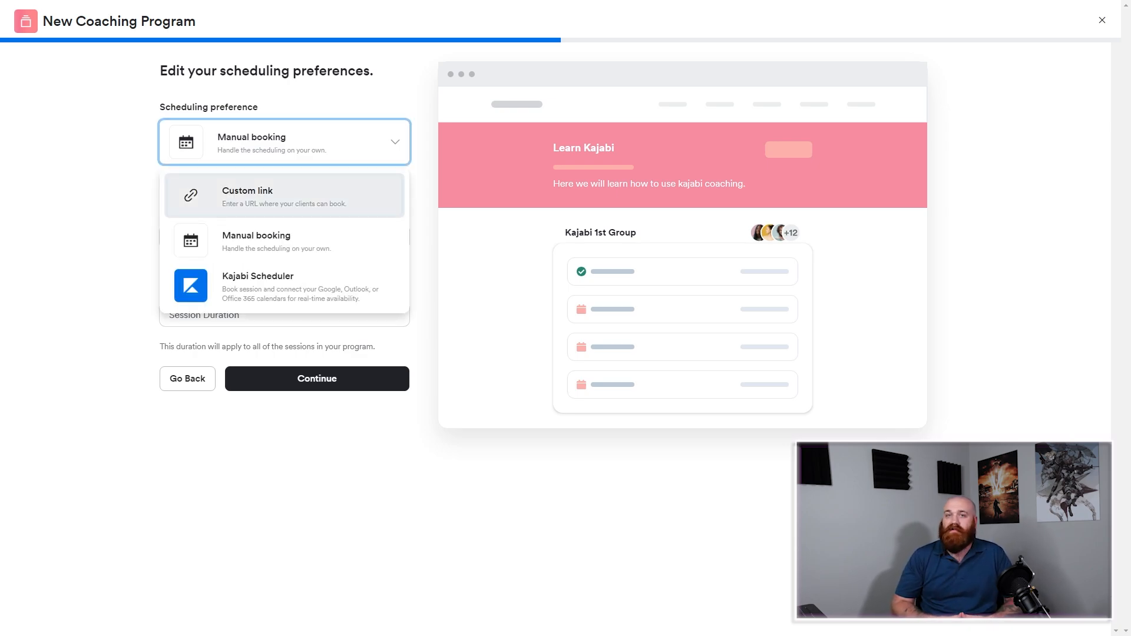
pyautogui.click(247, 195)
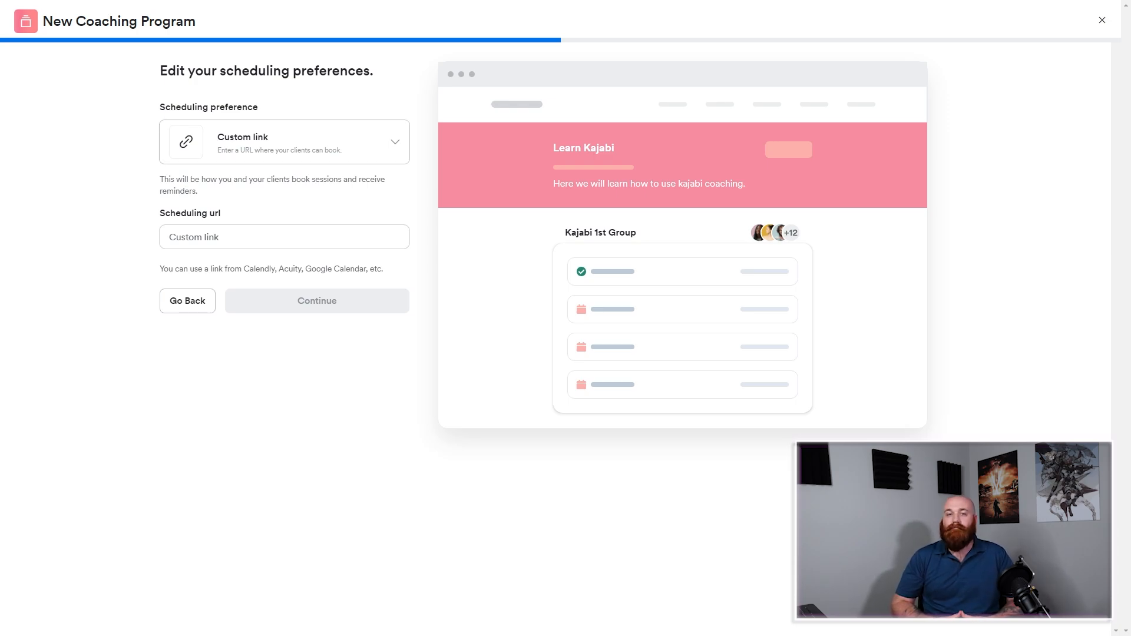
pyautogui.click(284, 142)
pyautogui.click(253, 286)
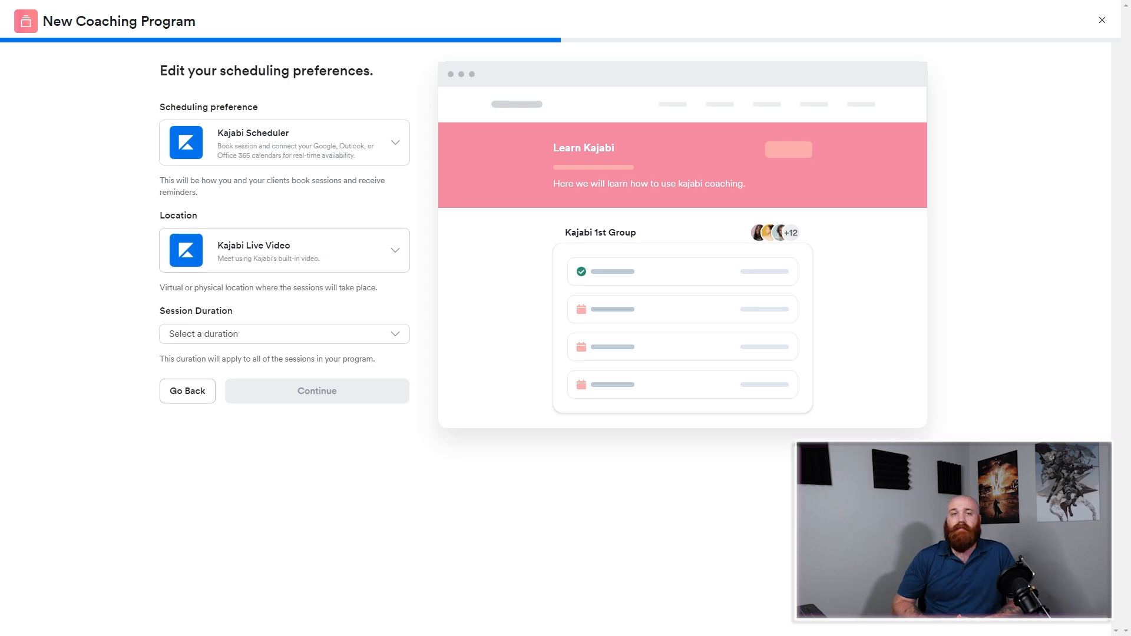
# Review the location options, keep Kajabi Live Video, set the session duration to 45 minutes and submit the scheduling preferences
pyautogui.click(285, 250)
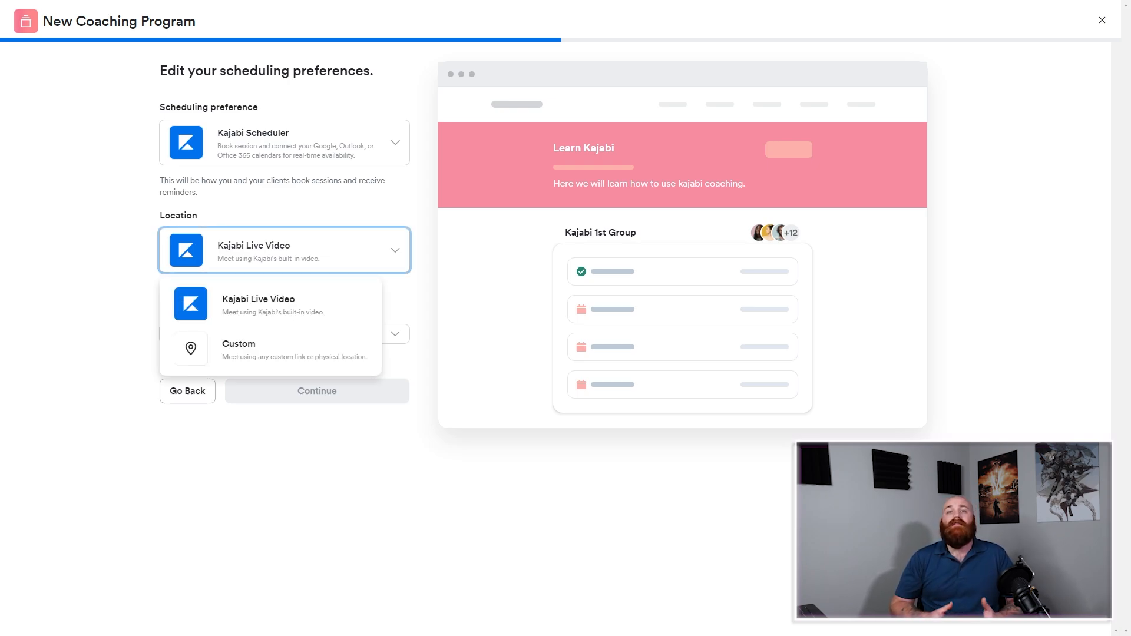
pyautogui.click(271, 448)
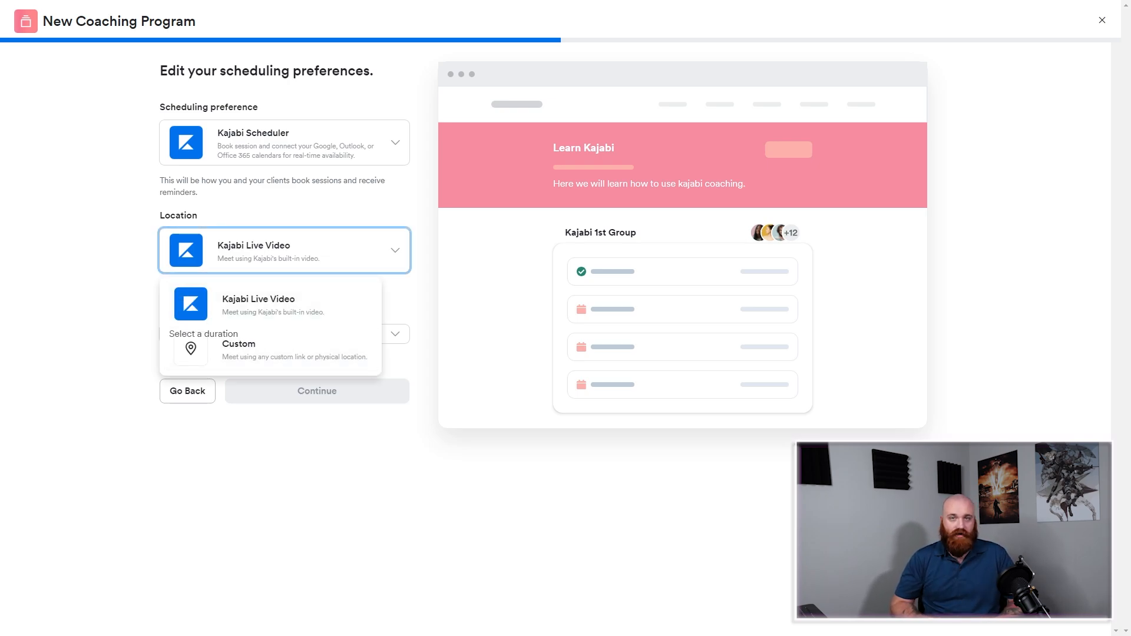
pyautogui.click(285, 333)
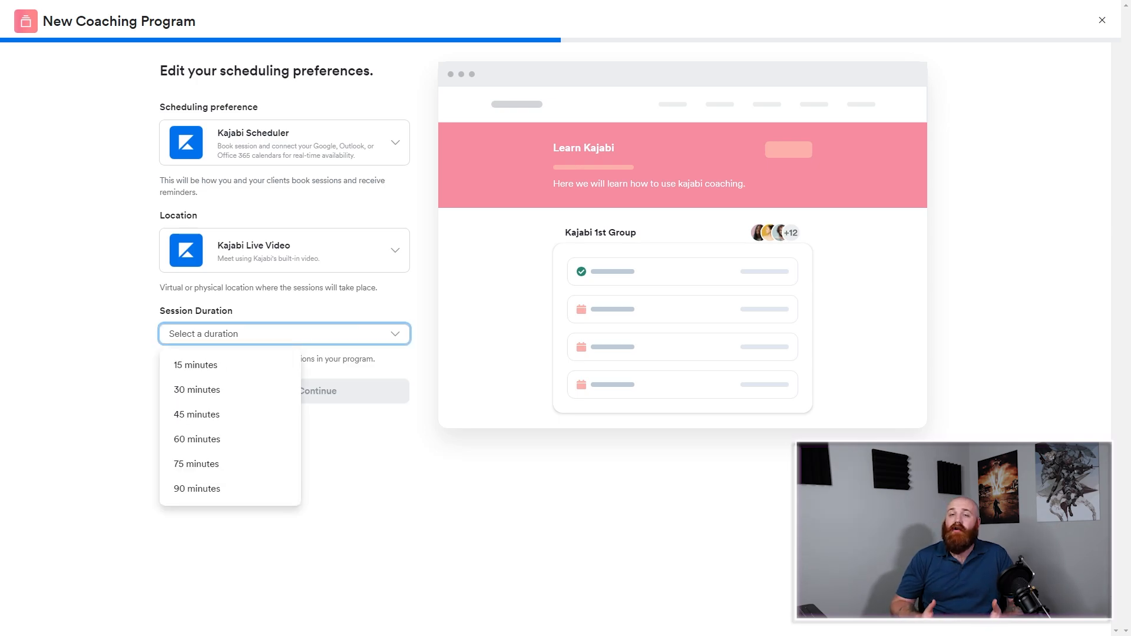
pyautogui.click(196, 415)
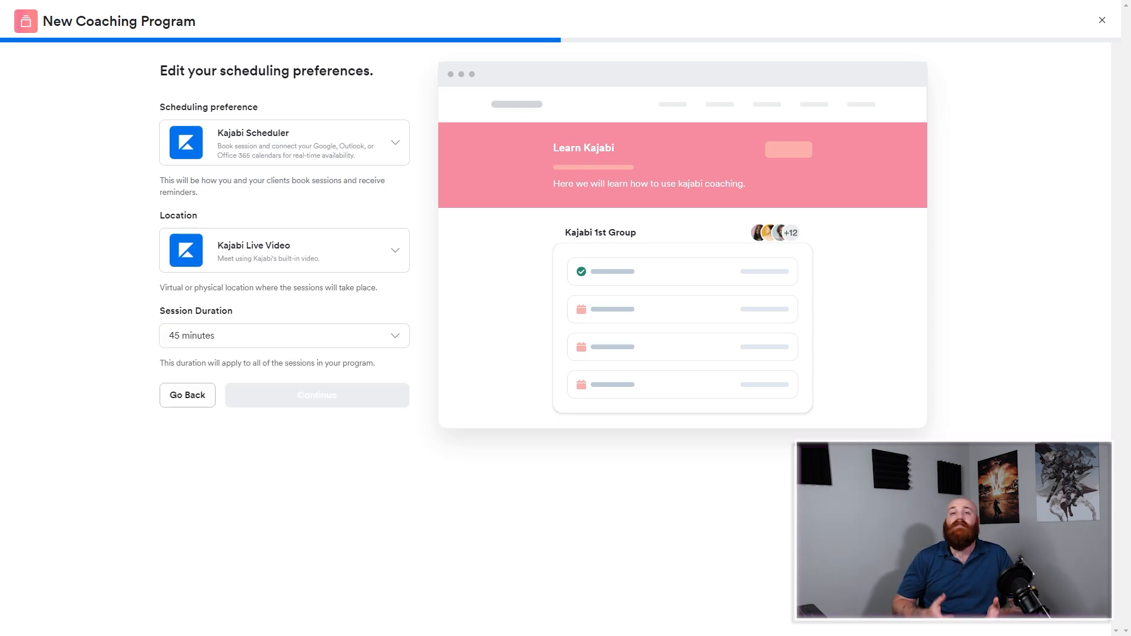
pyautogui.click(317, 395)
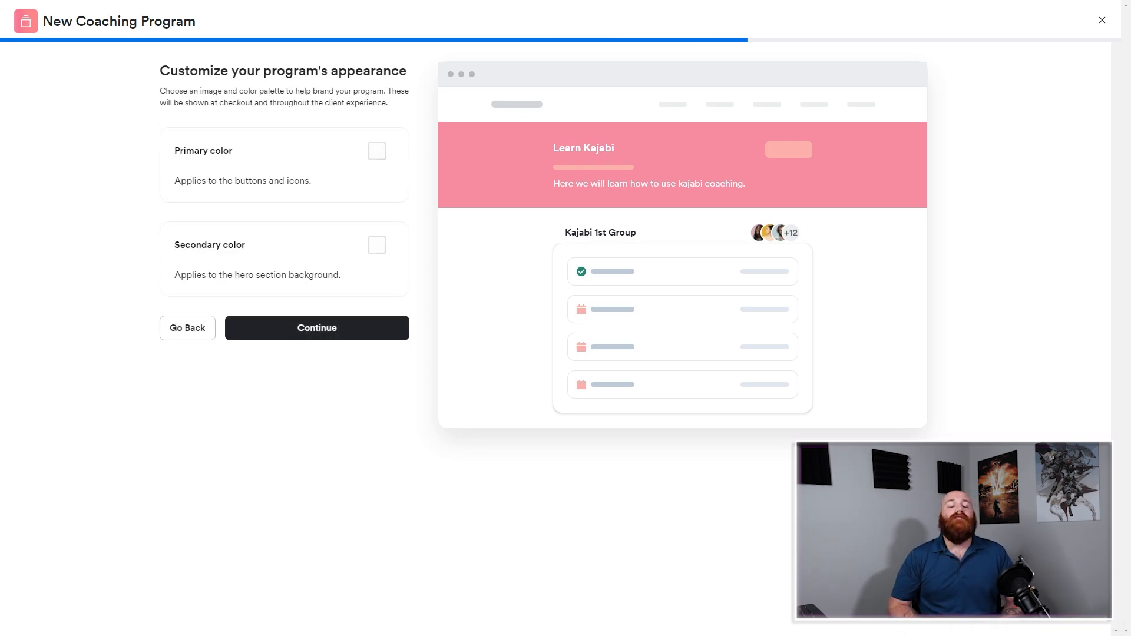
# Set the program's primary color for buttons and icons to a fully saturated golden yellow
pyautogui.click(376, 151)
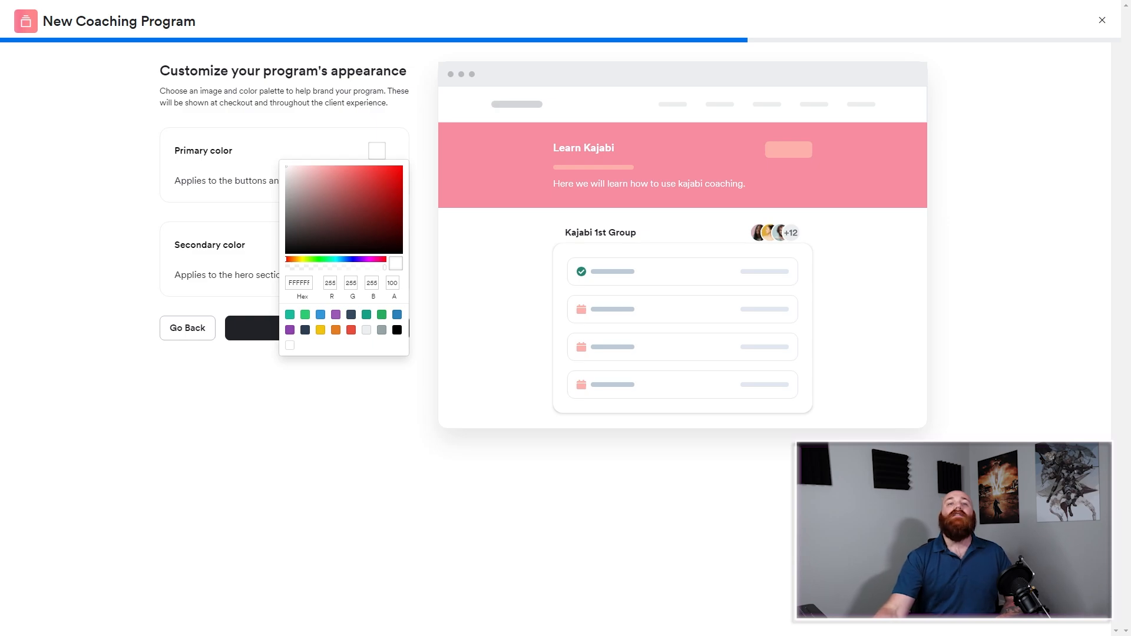
pyautogui.moveTo(301, 259); pyautogui.dragTo(299, 259)
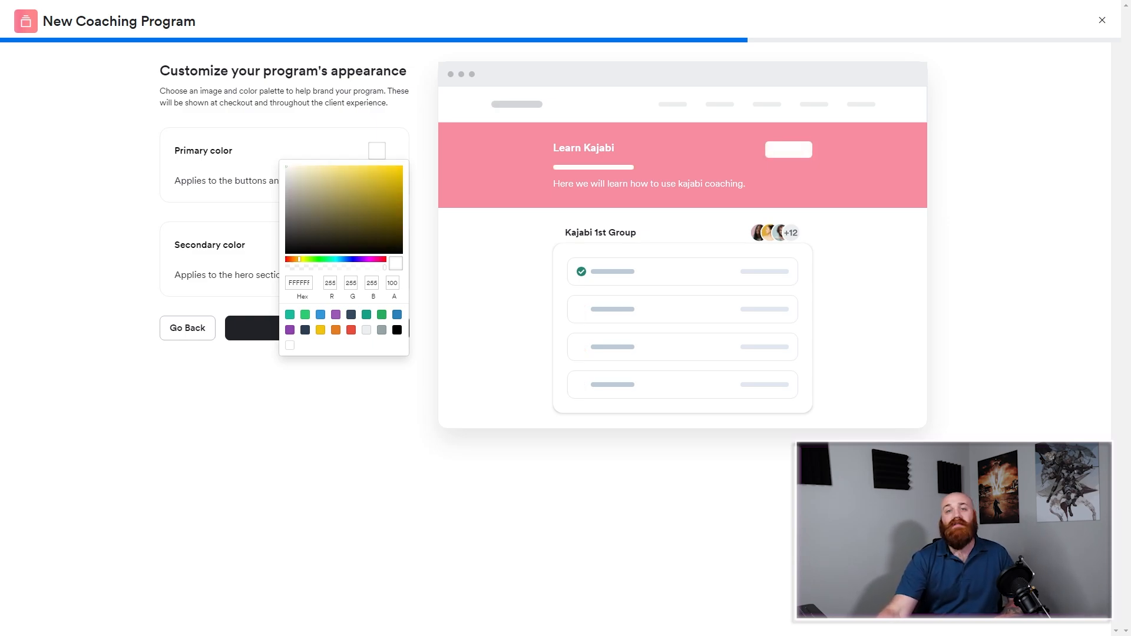
pyautogui.moveTo(287, 167); pyautogui.dragTo(403, 166)
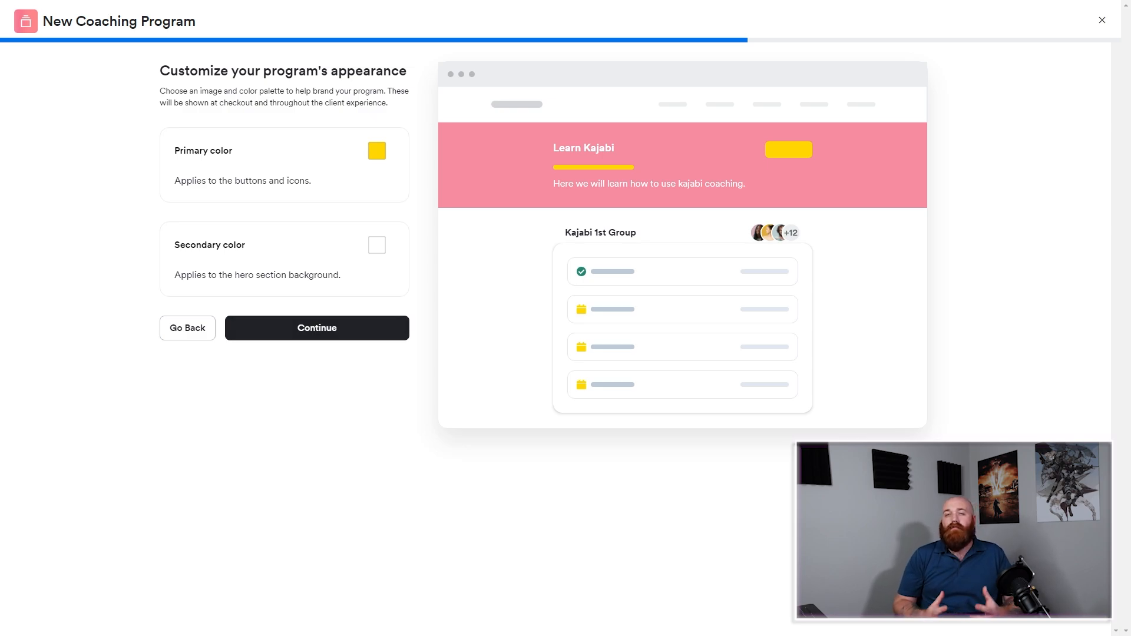
# Set the program's secondary color for the hero background to light blue A8E1FF and submit the appearance settings
pyautogui.click(376, 245)
pyautogui.moveTo(355, 267); pyautogui.dragTo(325, 259)
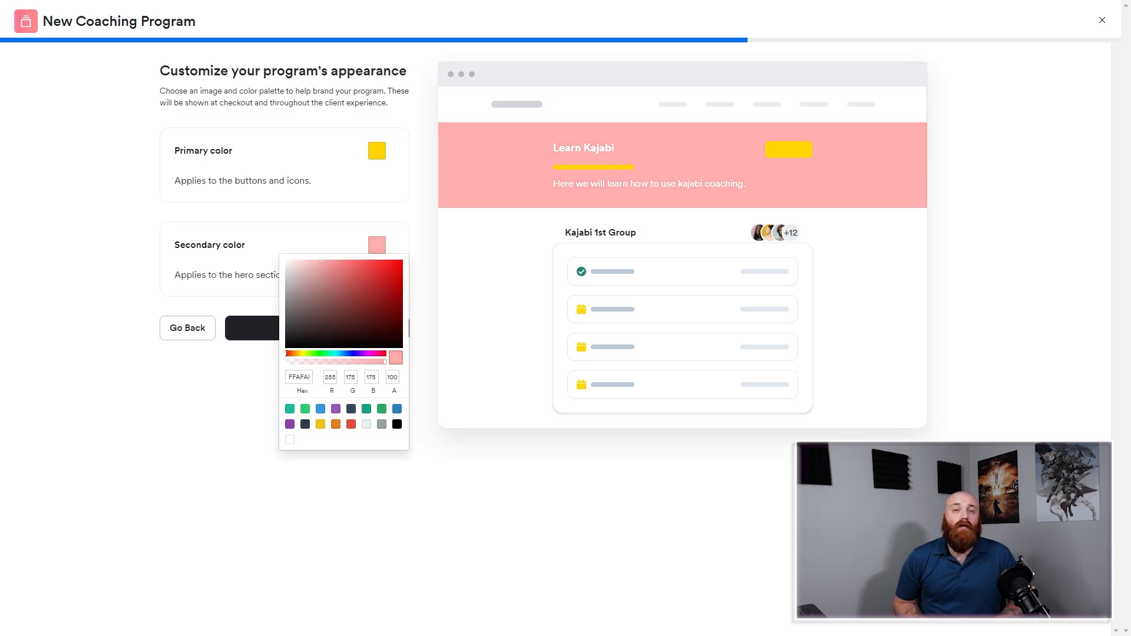
pyautogui.moveTo(286, 353); pyautogui.dragTo(323, 354)
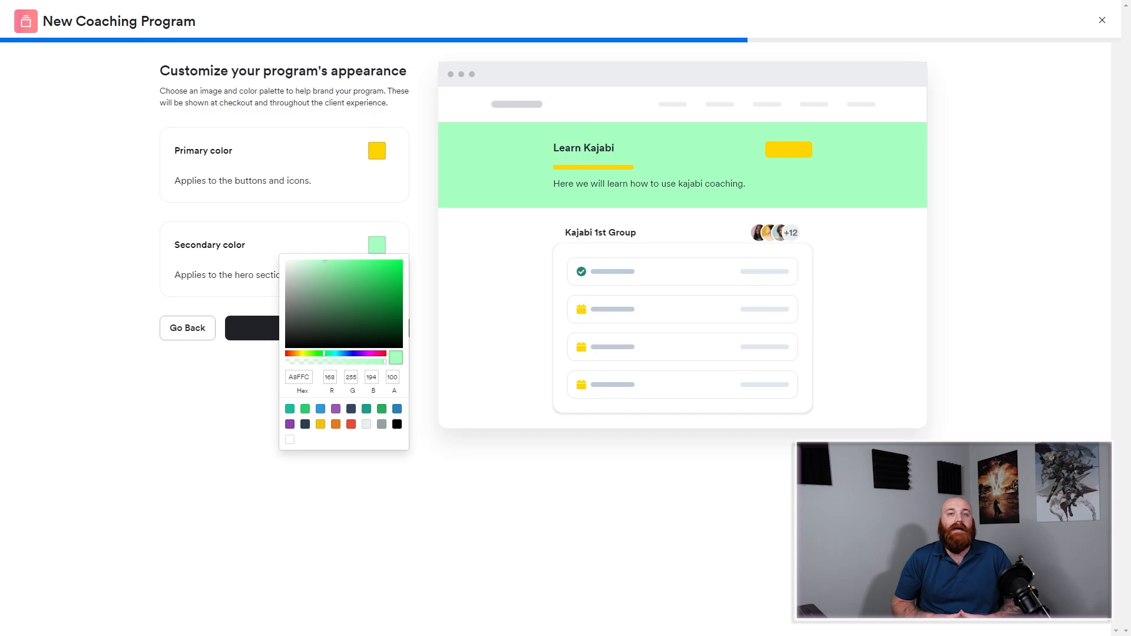
pyautogui.moveTo(324, 353)
pyautogui.mouseDown()
pyautogui.moveTo(365, 354)
pyautogui.moveTo(341, 354)
pyautogui.mouseUp()
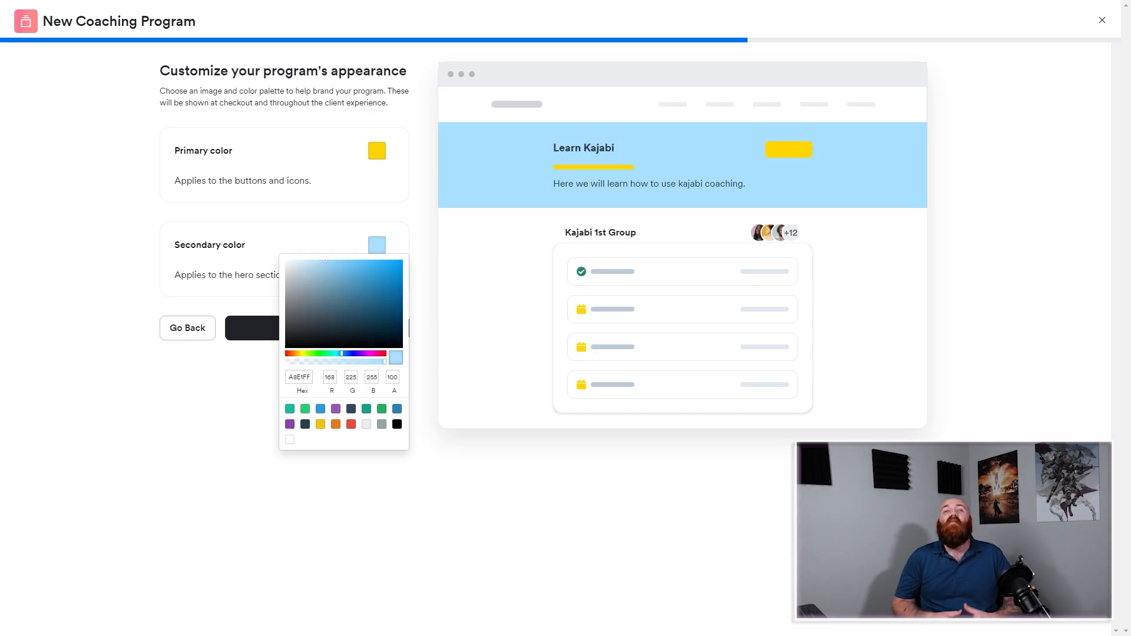
pyautogui.press('Escape')
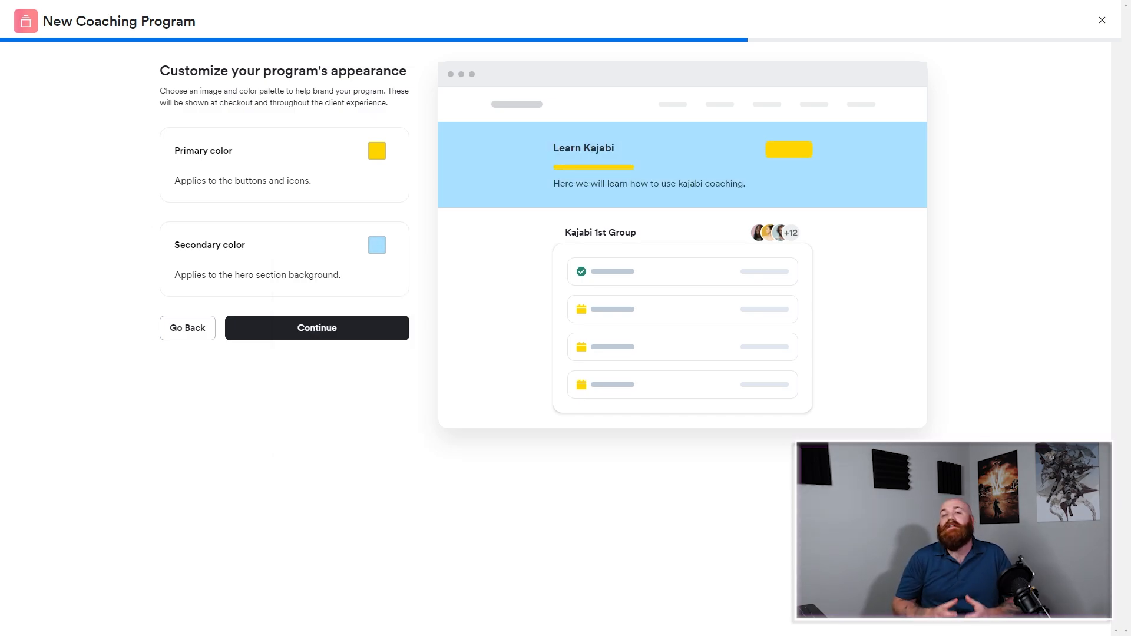
pyautogui.click(317, 327)
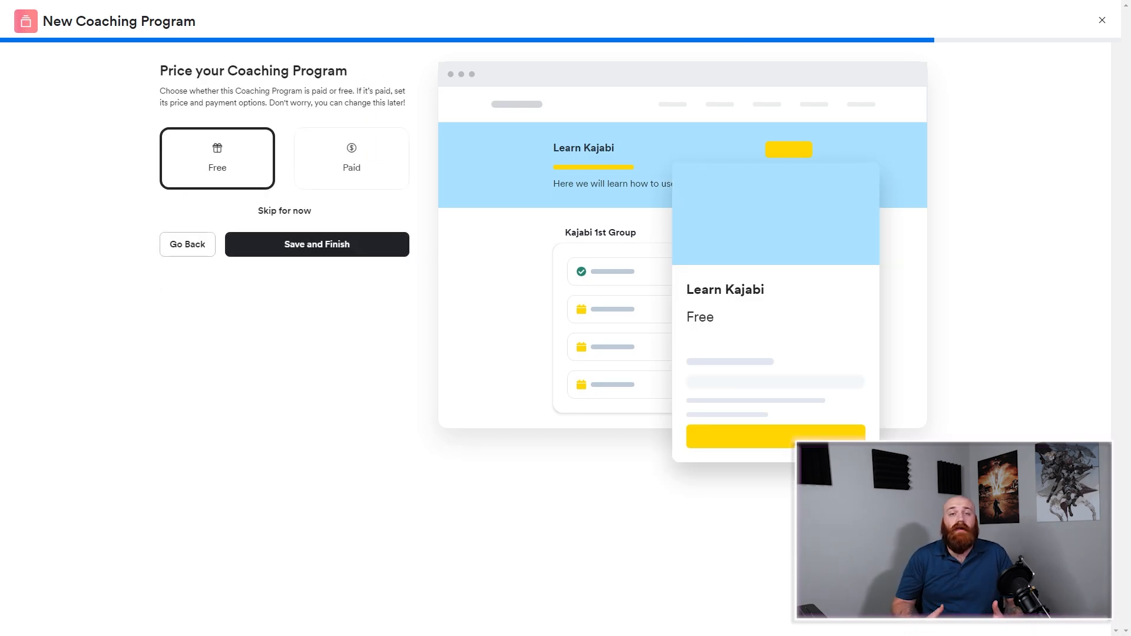
# Compare the Paid and Free pricing options for the coaching program, ending on Paid
pyautogui.click(352, 159)
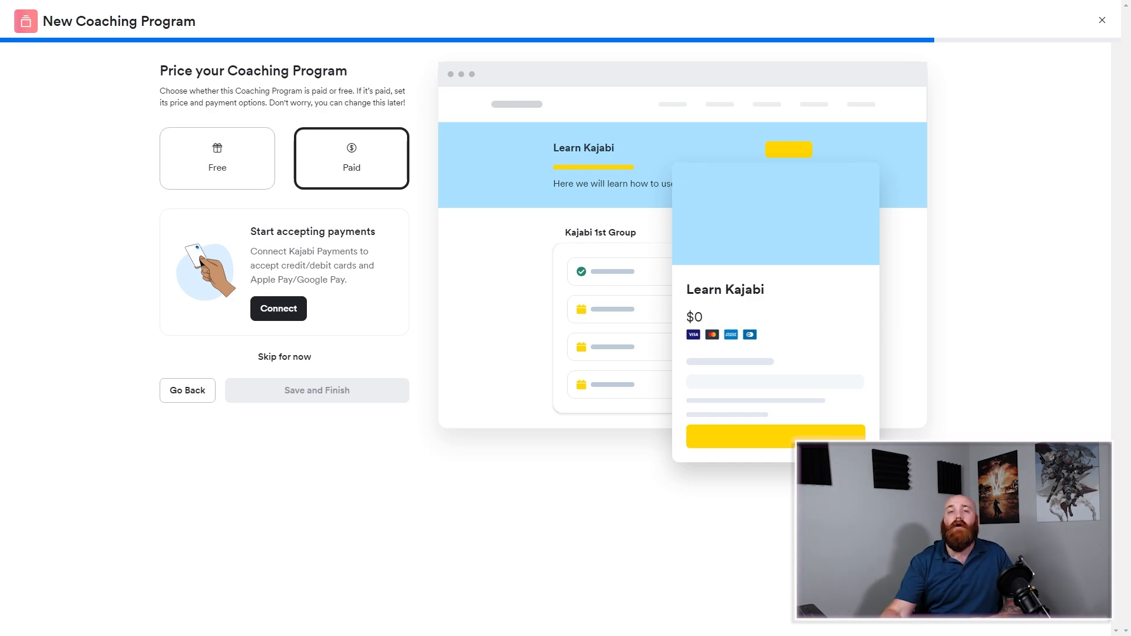
pyautogui.click(217, 159)
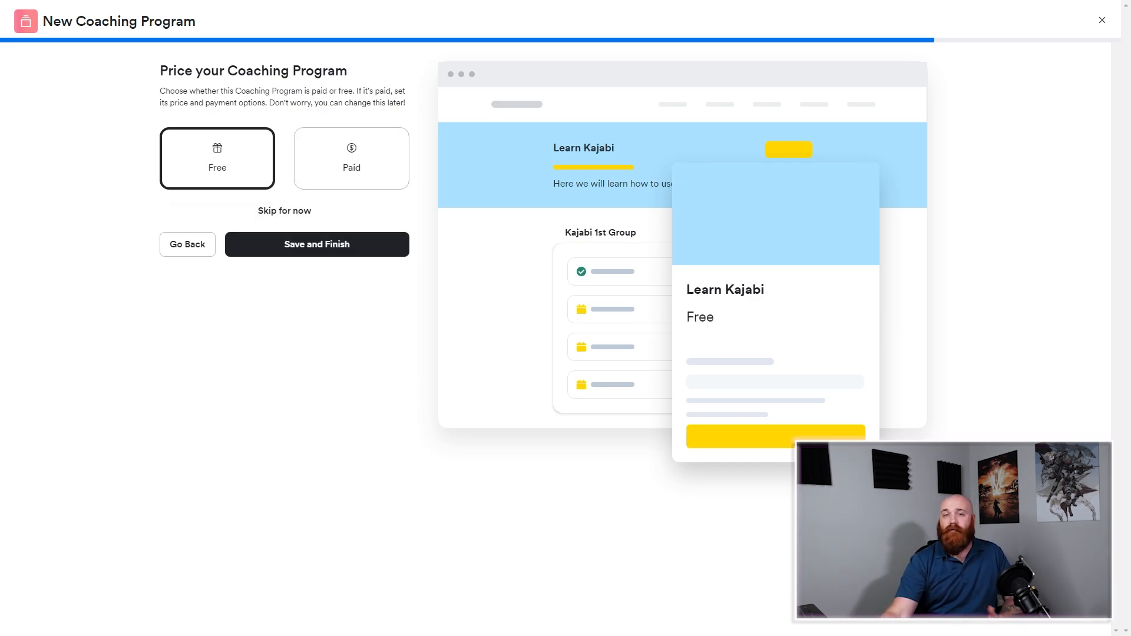
pyautogui.click(351, 158)
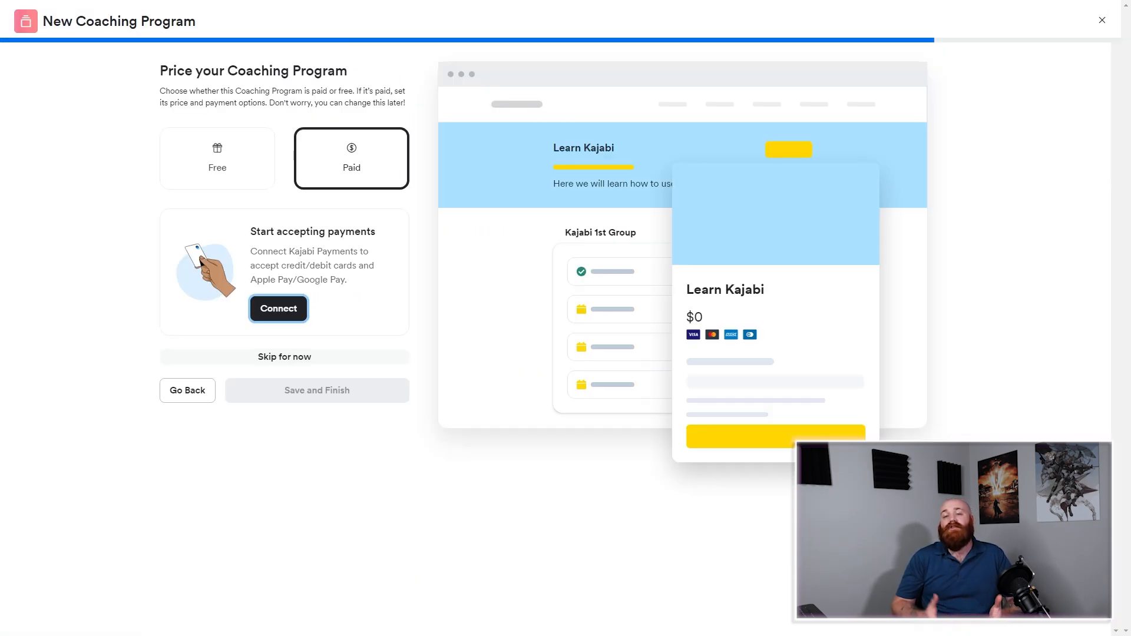
# Price the coaching program as Free, then save and finish its setup
pyautogui.click(217, 158)
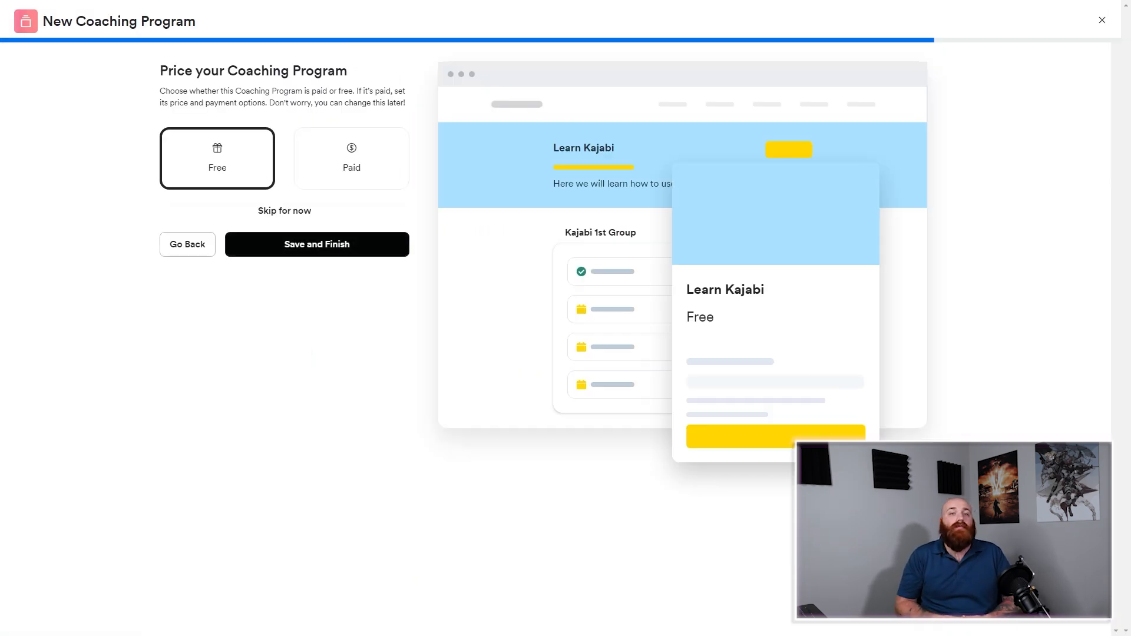
pyautogui.click(317, 244)
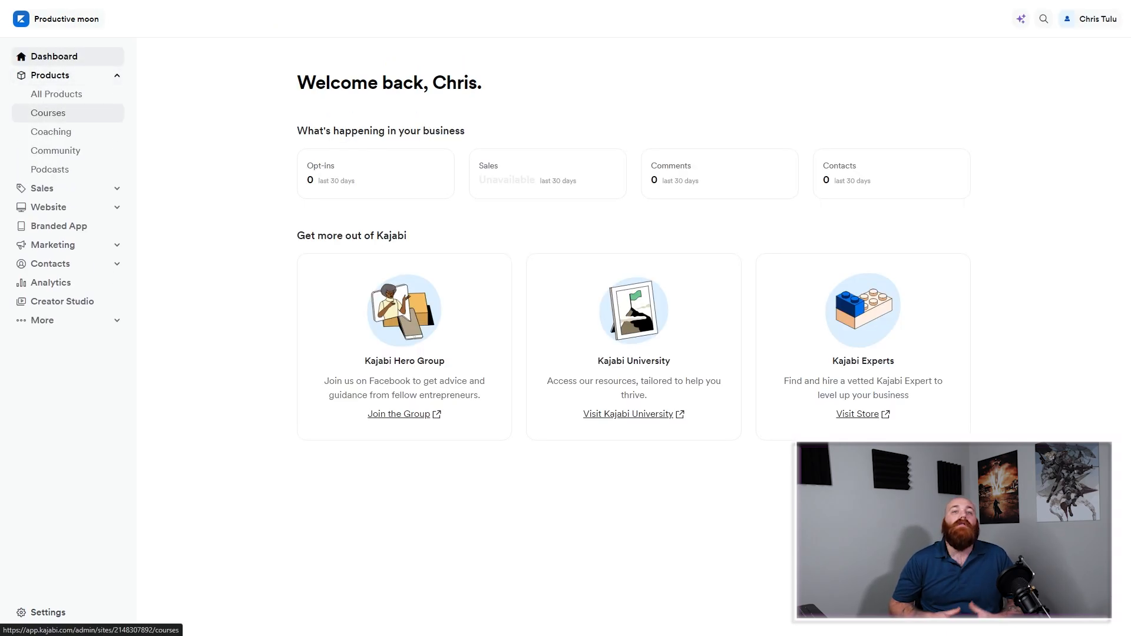
# Open the 1:1 coaching program with the team-photo thumbnail from the list of coaching programs
pyautogui.click(51, 132)
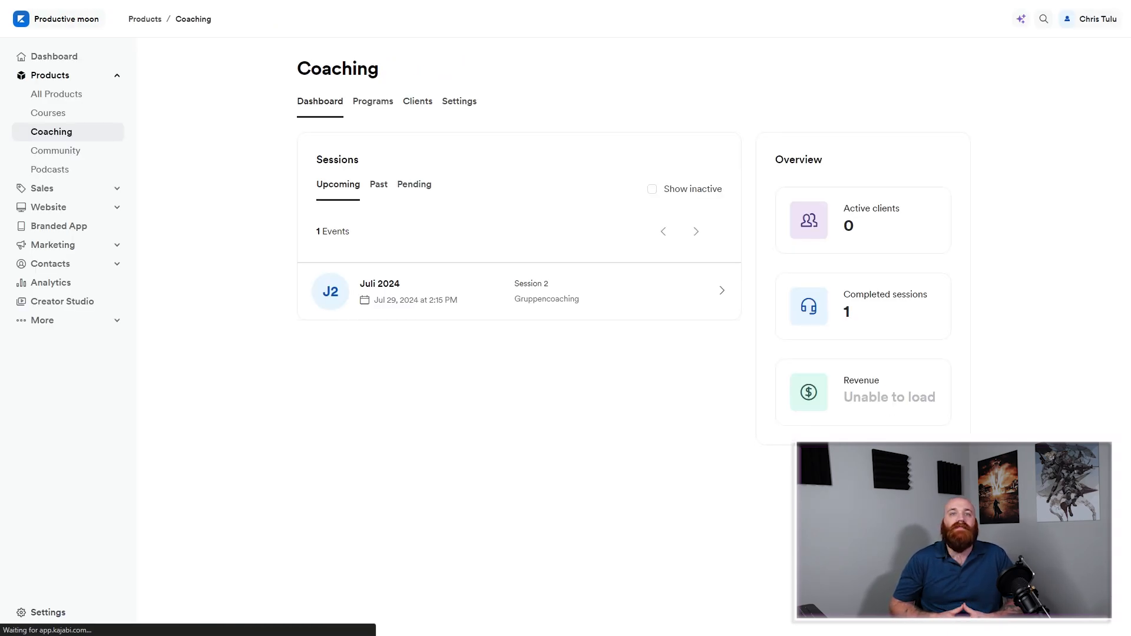
pyautogui.click(373, 101)
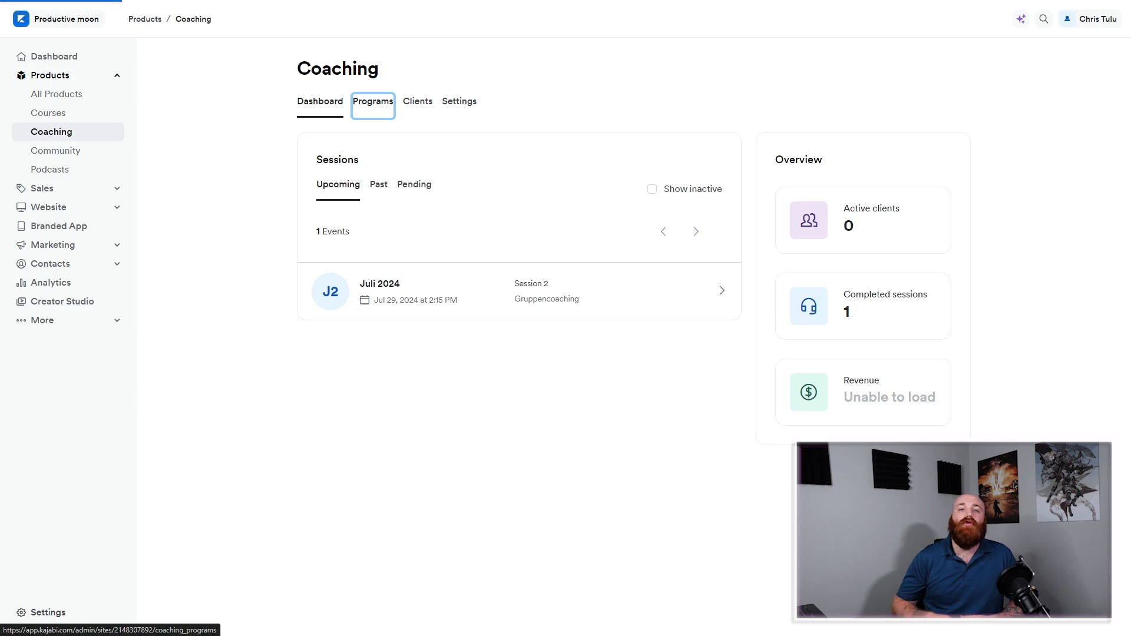
pyautogui.click(867, 201)
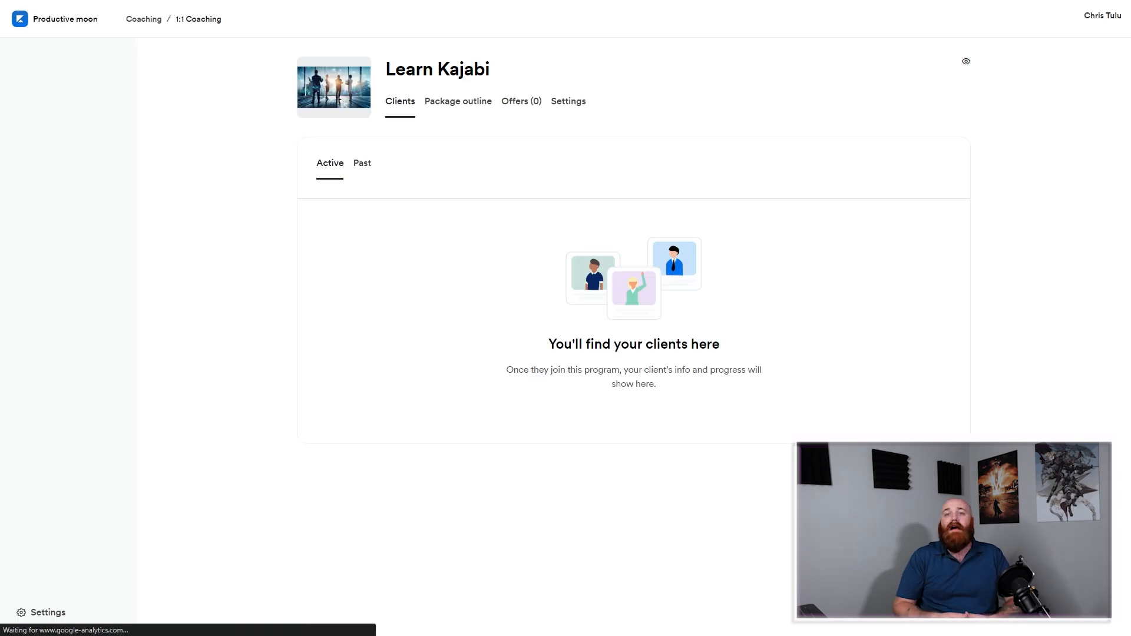
# Review the 1:1 program's package outline, the available options for Session 1, and its offers
pyautogui.click(458, 102)
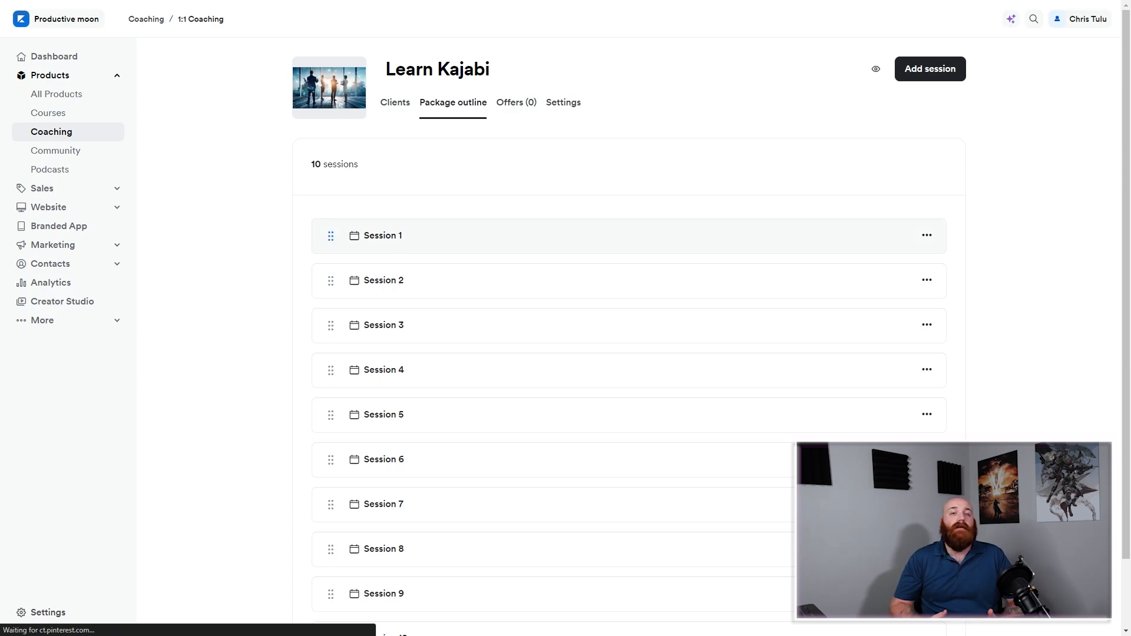
pyautogui.click(927, 235)
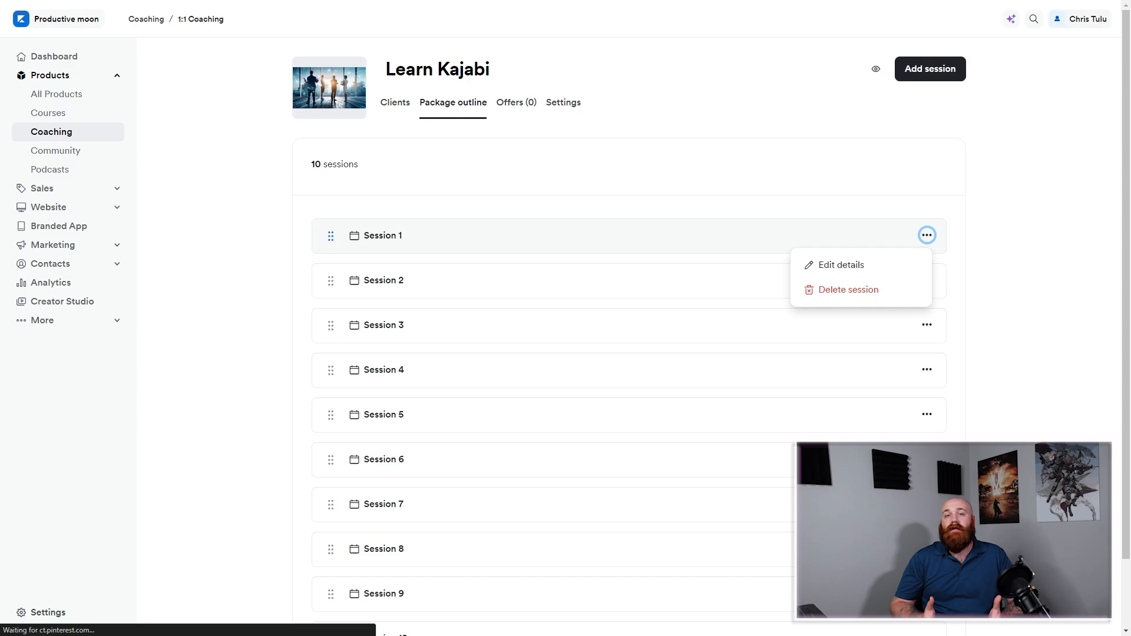
pyautogui.click(516, 103)
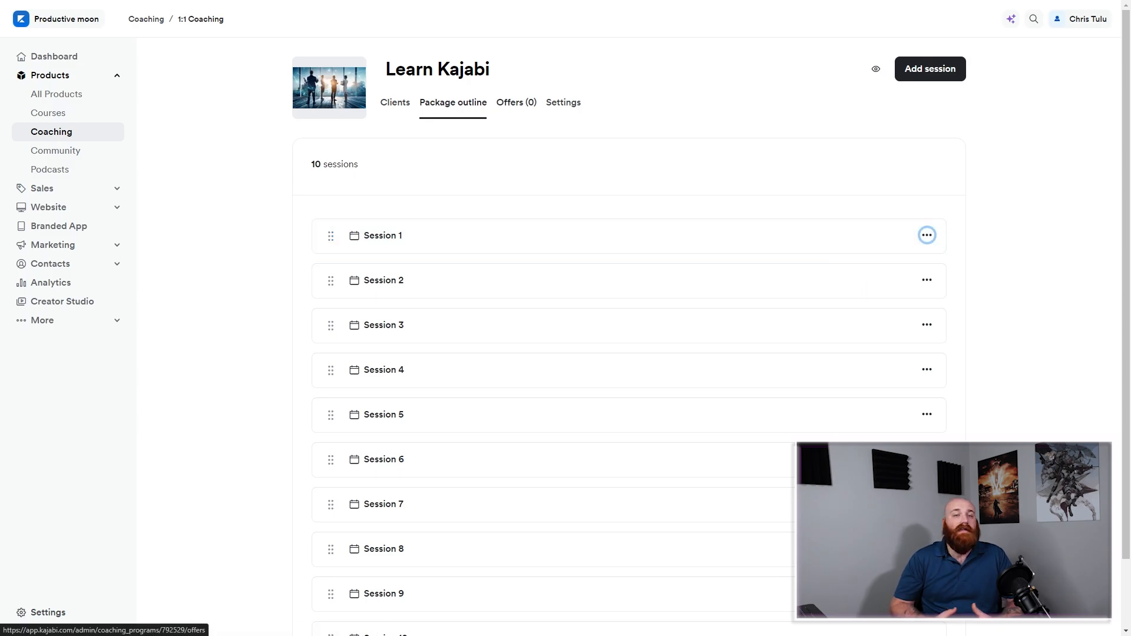
pyautogui.click(515, 102)
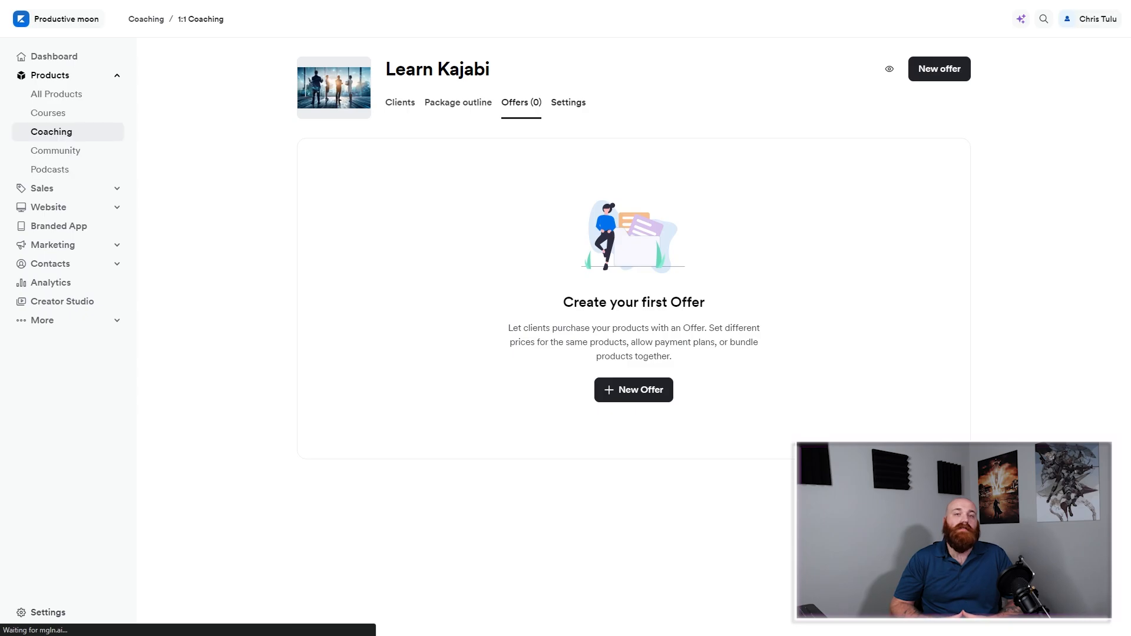
pyautogui.press('Tab')
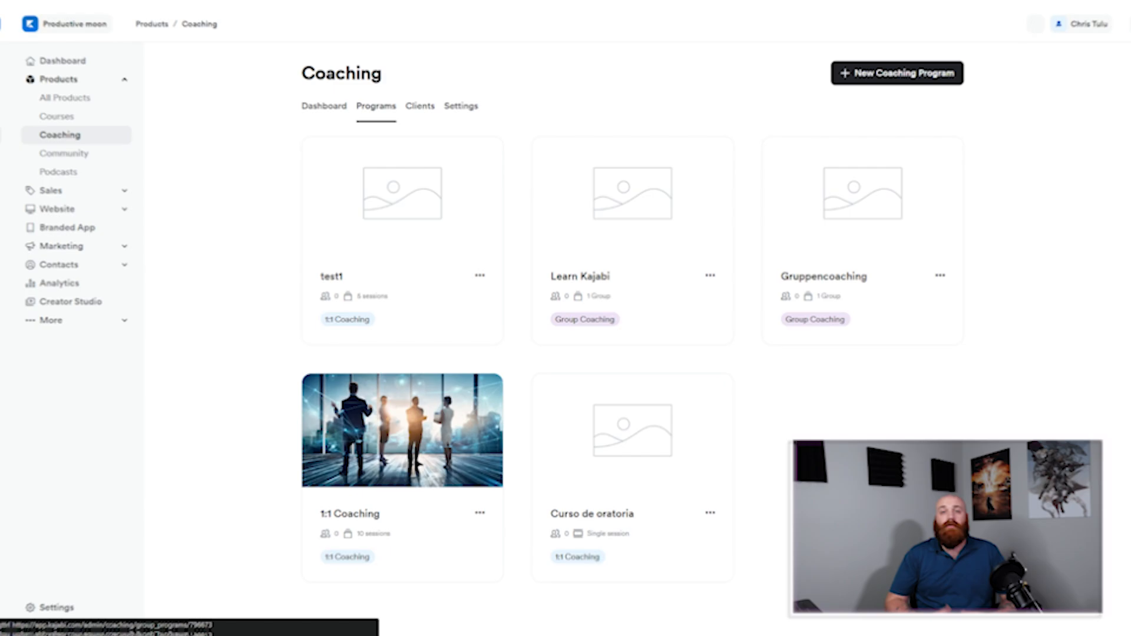
# Open the Learn Kajabi group coaching program and review its settings
pyautogui.click(580, 275)
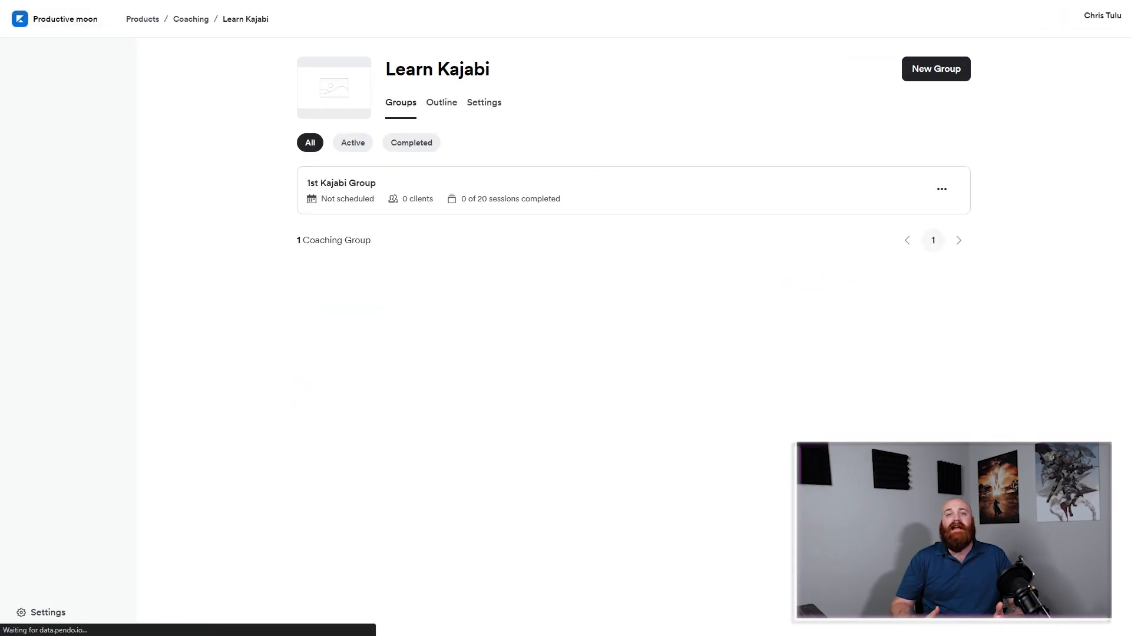
pyautogui.click(484, 103)
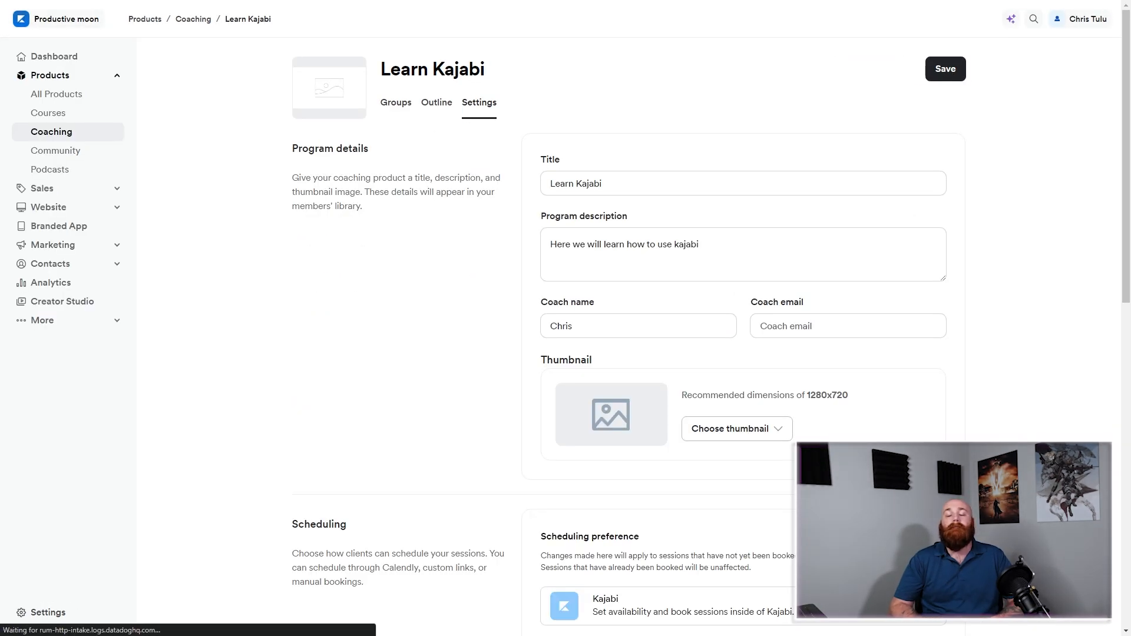
pyautogui.scroll(-6, 628, 330)
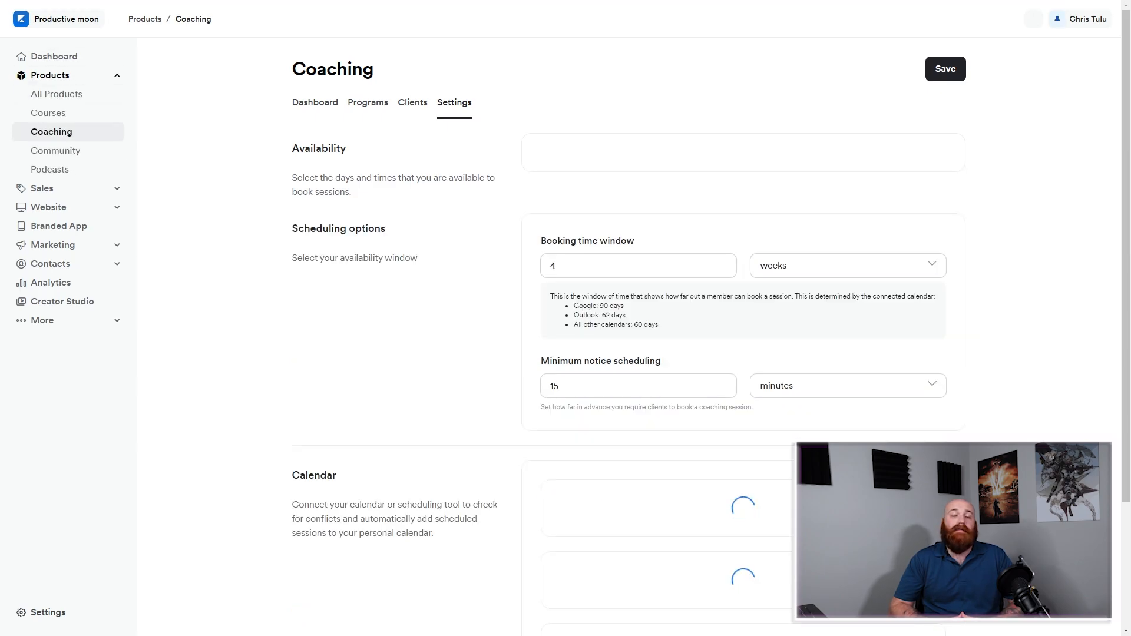
# Add two Monday availability slots in the coaching settings, 8:00am to 12:00pm and 5:00am to 12:00pm
pyautogui.click(600, 293)
pyautogui.click(600, 330)
pyautogui.click(636, 306)
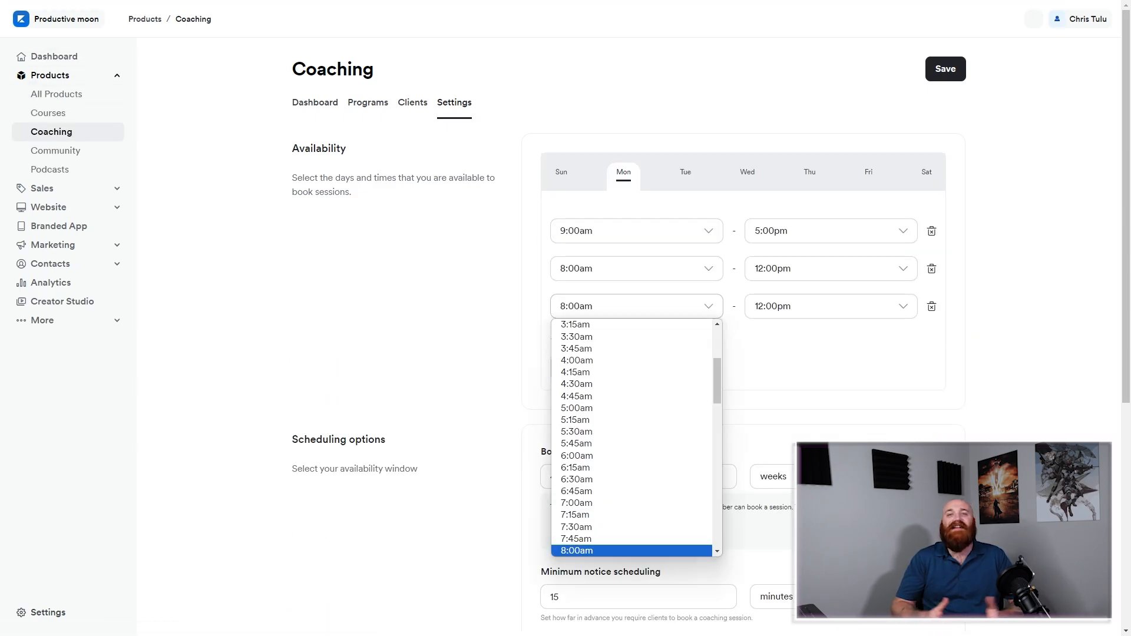
pyautogui.click(580, 407)
# Choose weeks as the unit of the booking time window in the scheduling options
pyautogui.scroll(-2, 636, 354)
pyautogui.click(847, 358)
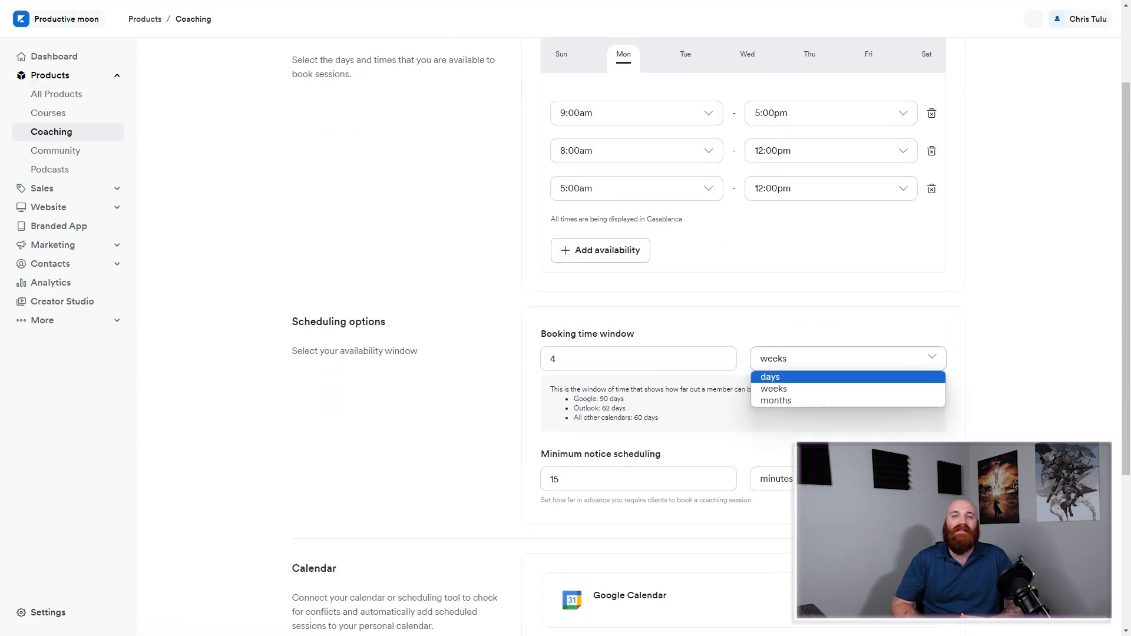
pyautogui.click(771, 387)
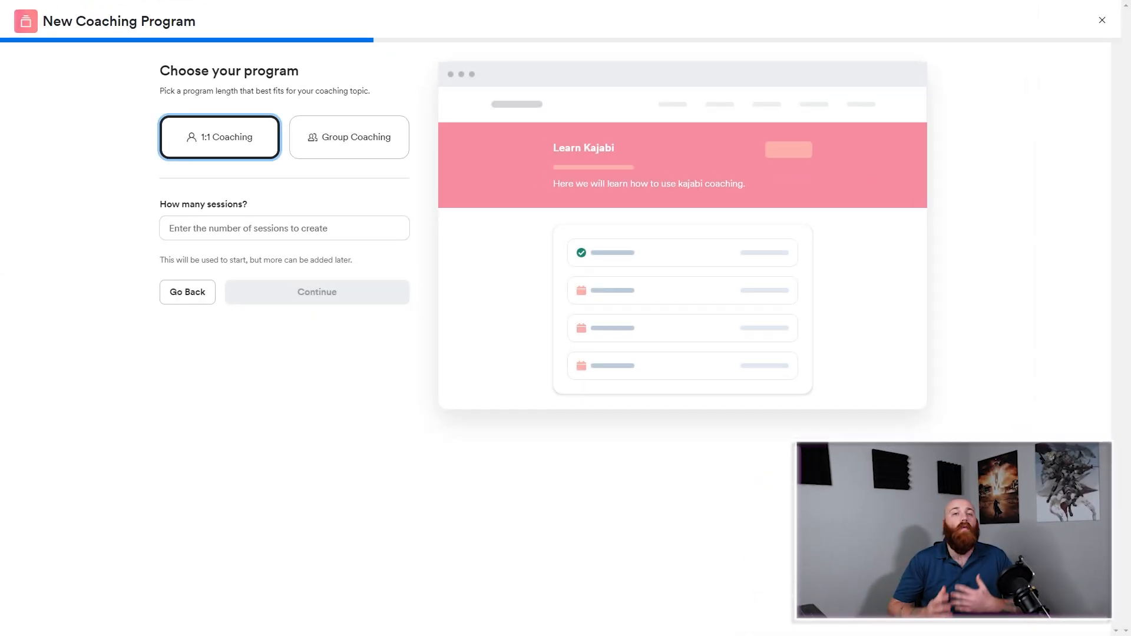
# Compare the Group and 1:1 Coaching formats for the new program, entering 5 sessions for 1:1, and settle on Group Coaching
pyautogui.click(349, 137)
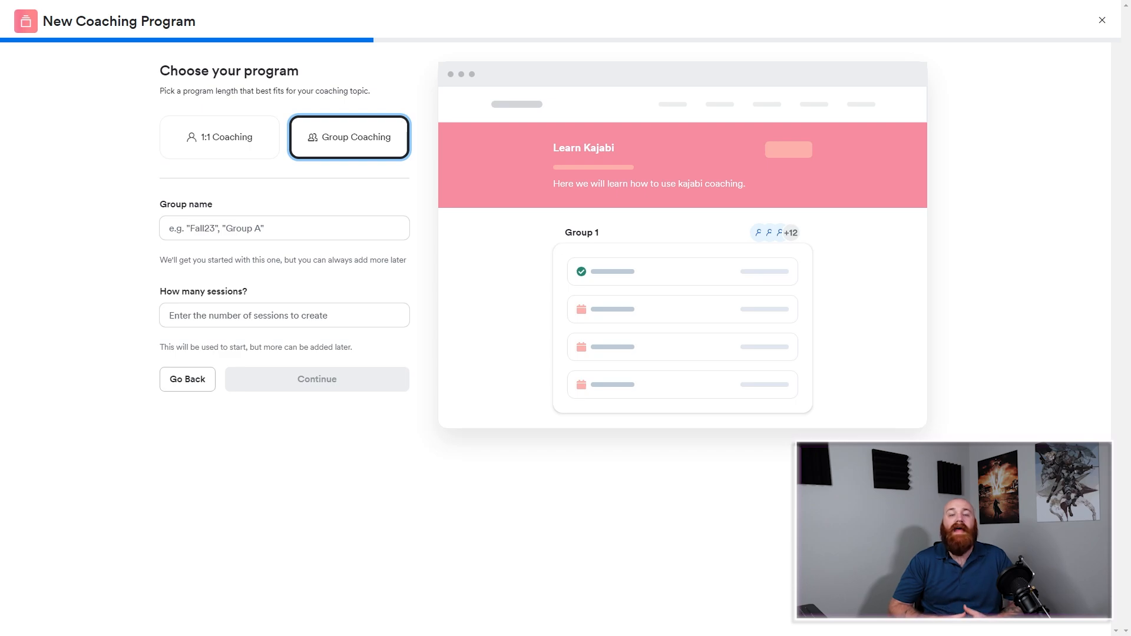
pyautogui.click(219, 138)
pyautogui.click(284, 228)
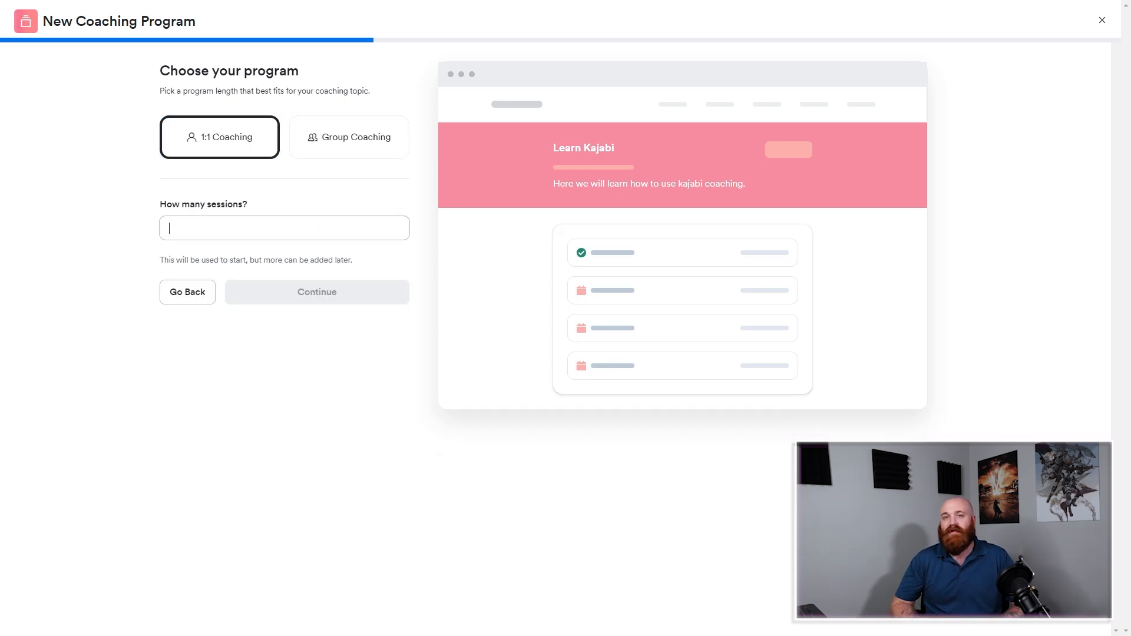
pyautogui.write('5')
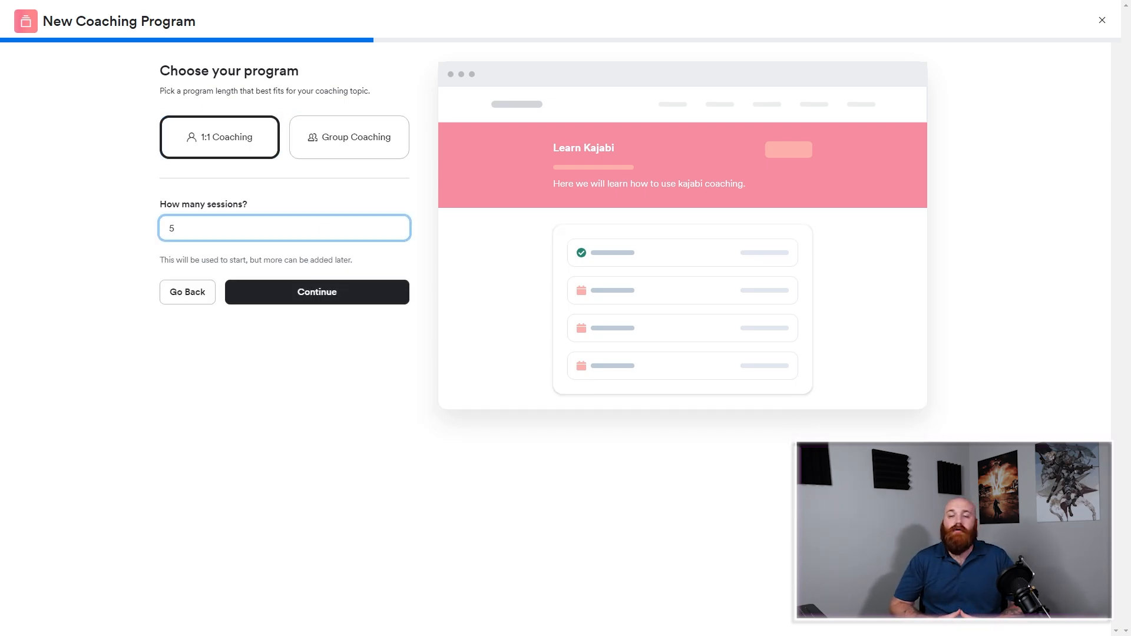
pyautogui.click(349, 138)
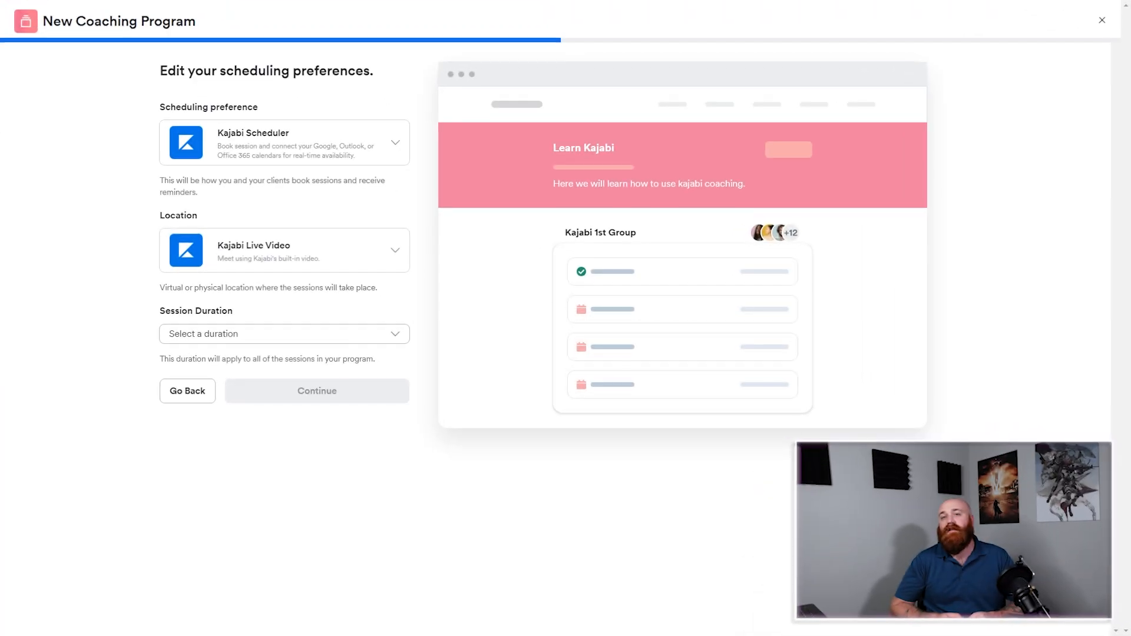
# Check the session location options, keep Kajabi Live Video, and set the session duration to 45 minutes
pyautogui.click(285, 251)
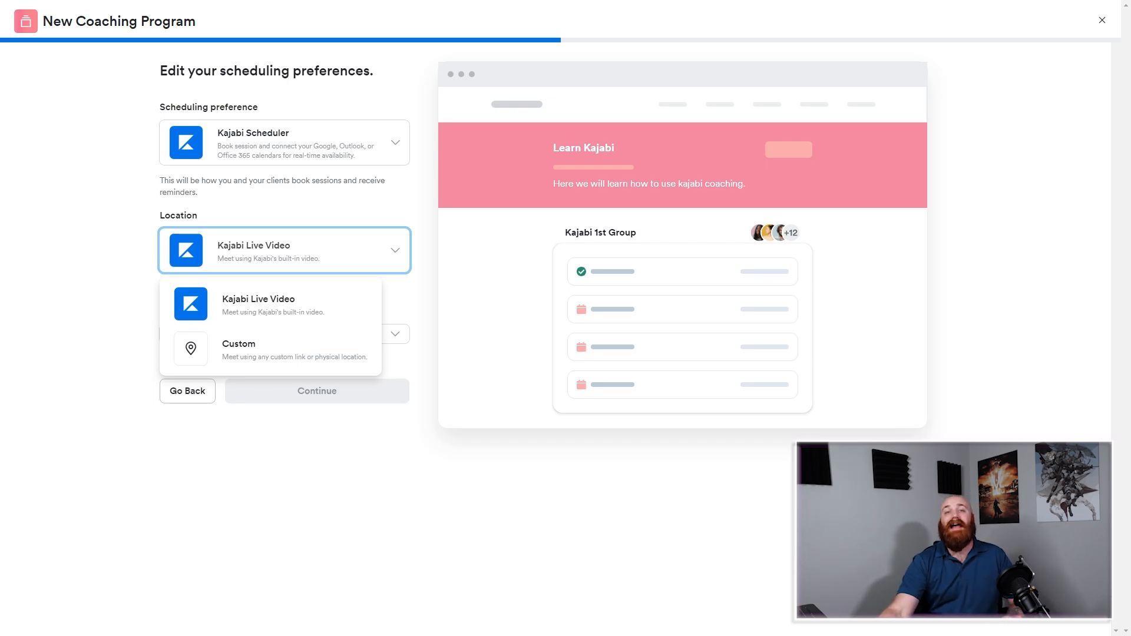
pyautogui.press('Escape')
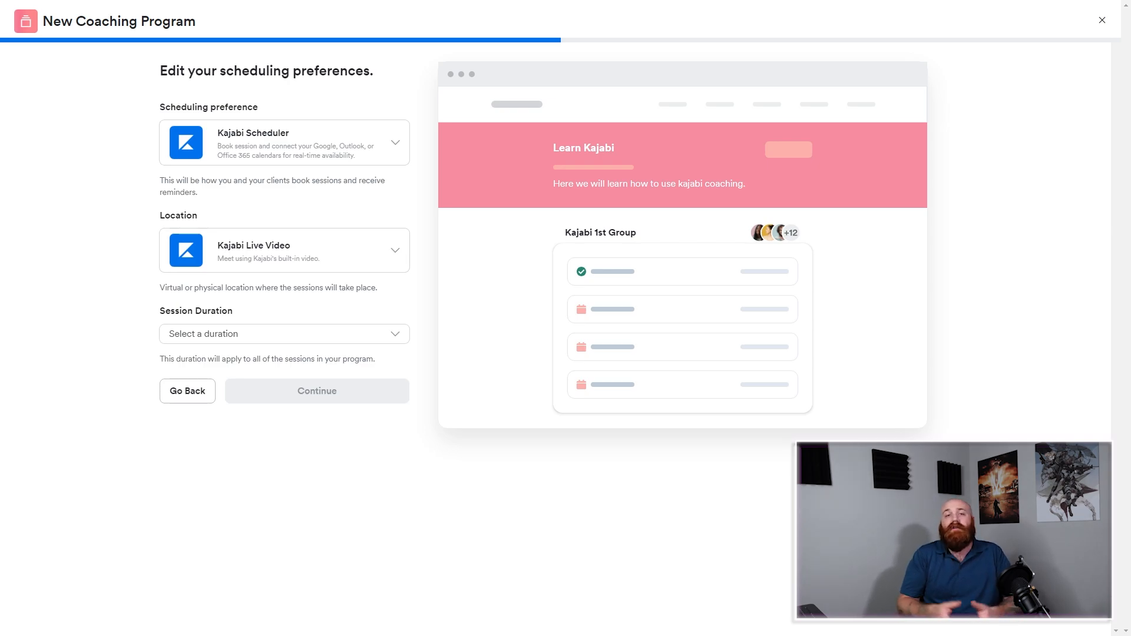
pyautogui.click(283, 250)
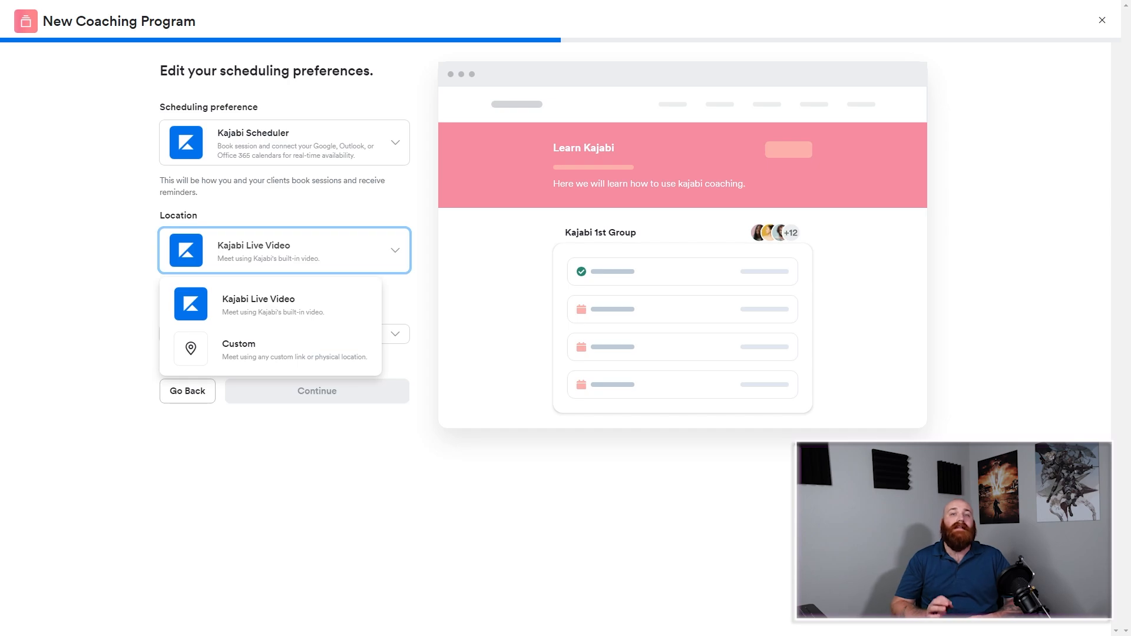
pyautogui.click(294, 450)
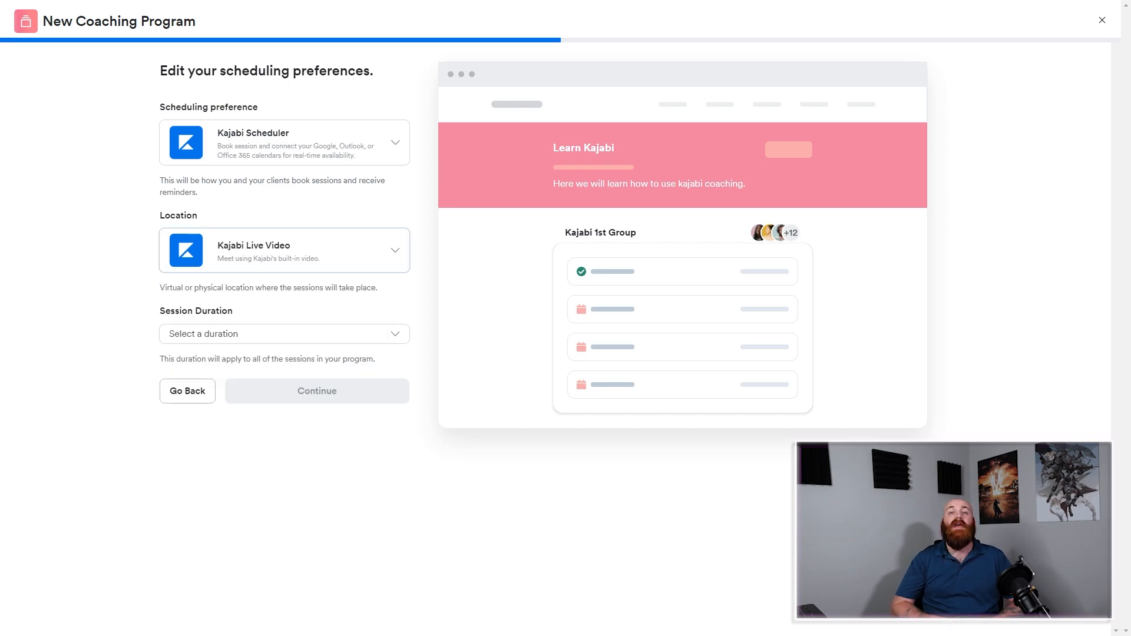
pyautogui.click(284, 334)
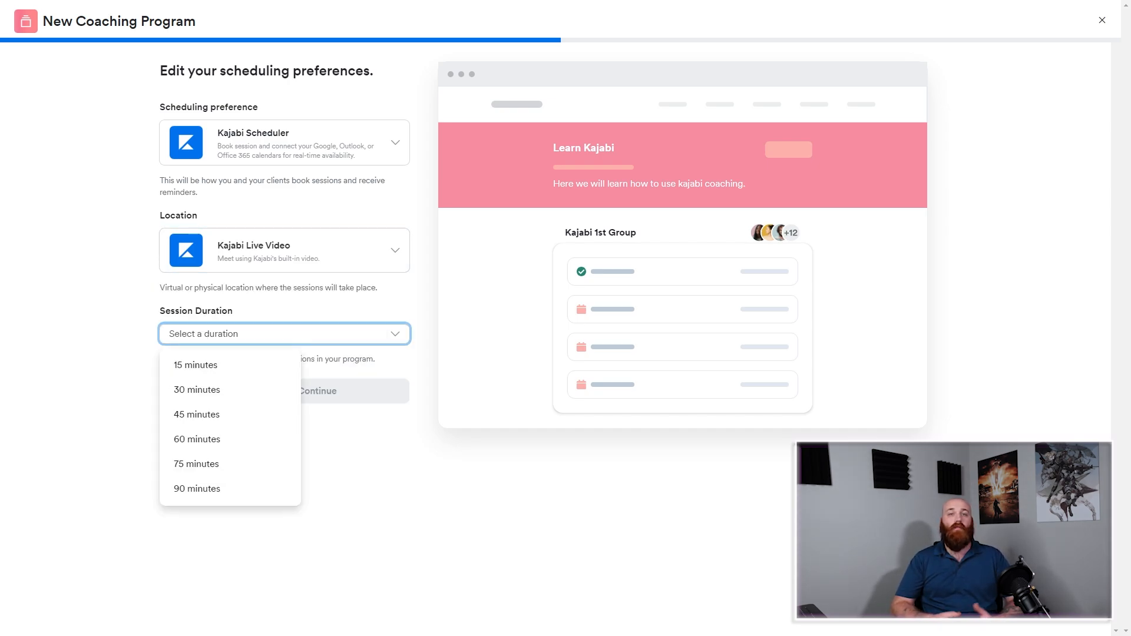
pyautogui.click(230, 414)
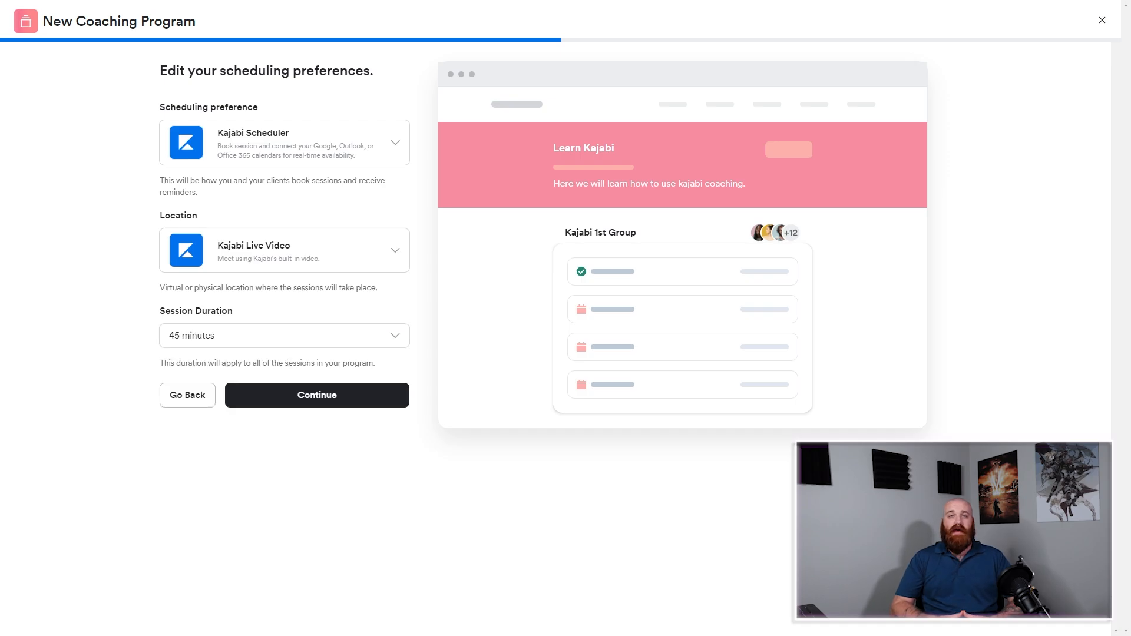